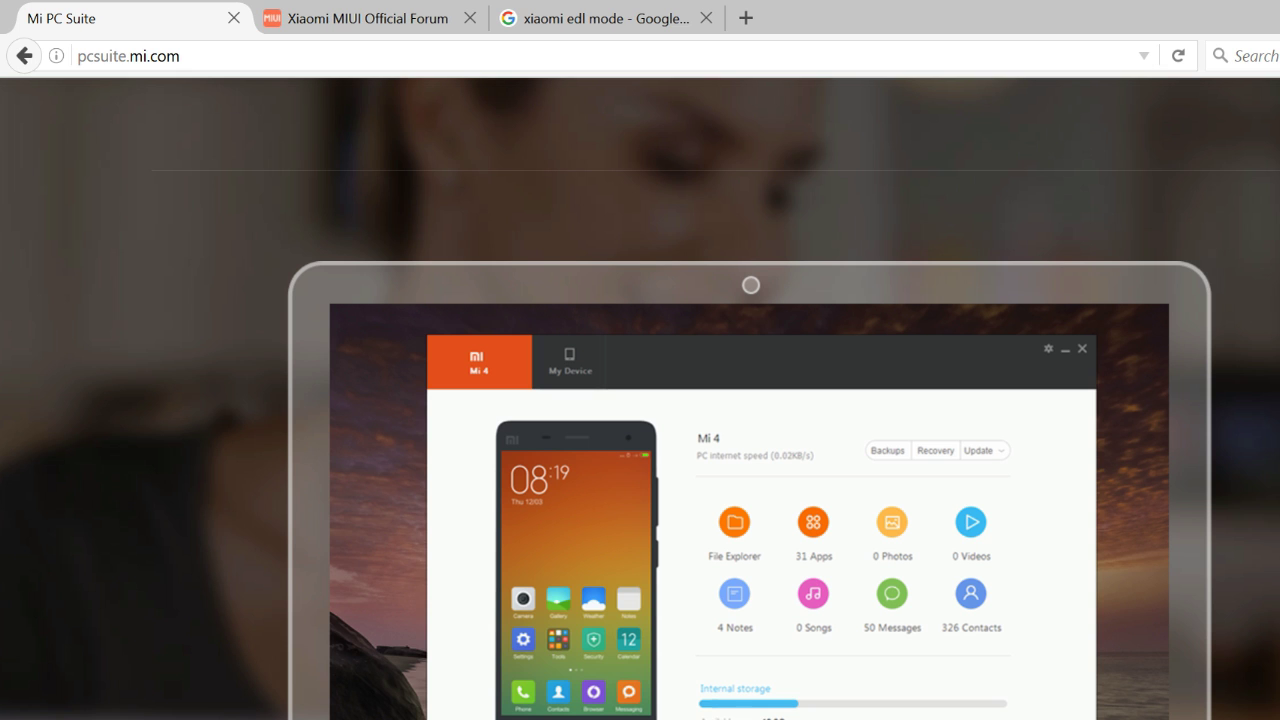
Search the MIUI forum's Fastboot Update page for "max" and highlight the Xiaomi Mi Max 32GB Latest Global Developer Version download entry.
left_click(420, 18)
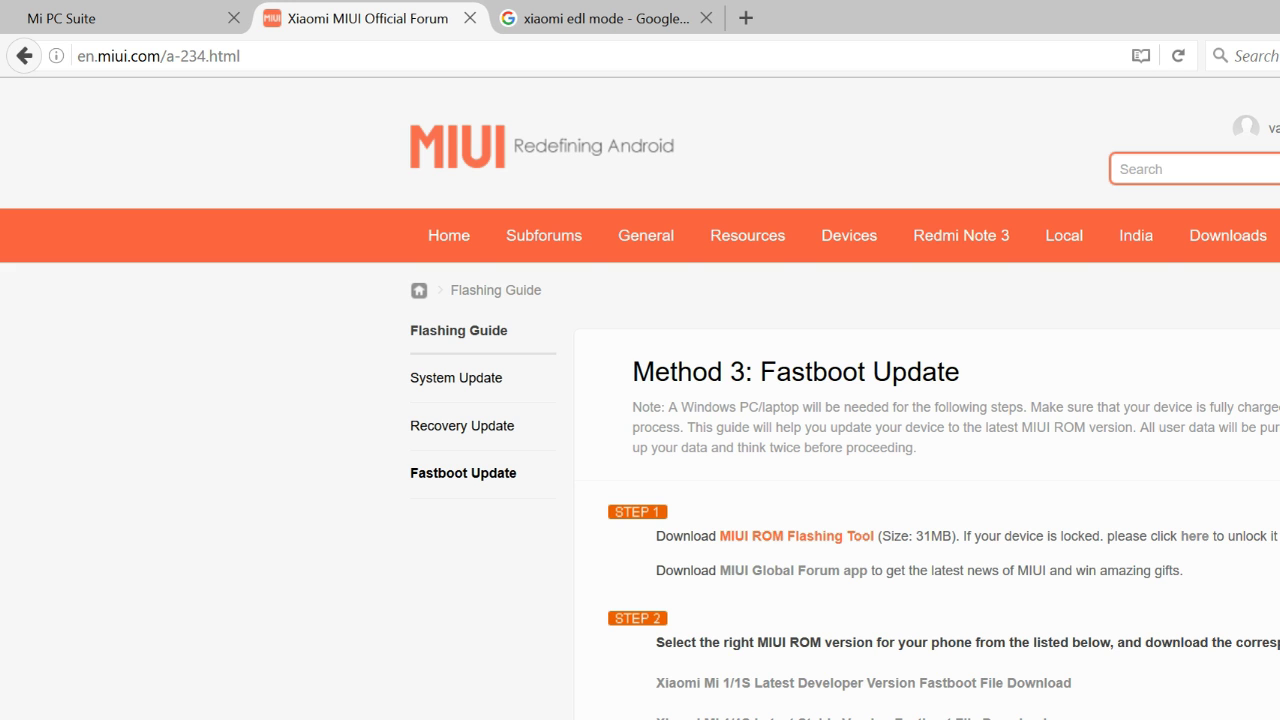
scroll(846, 620, "down", 2)
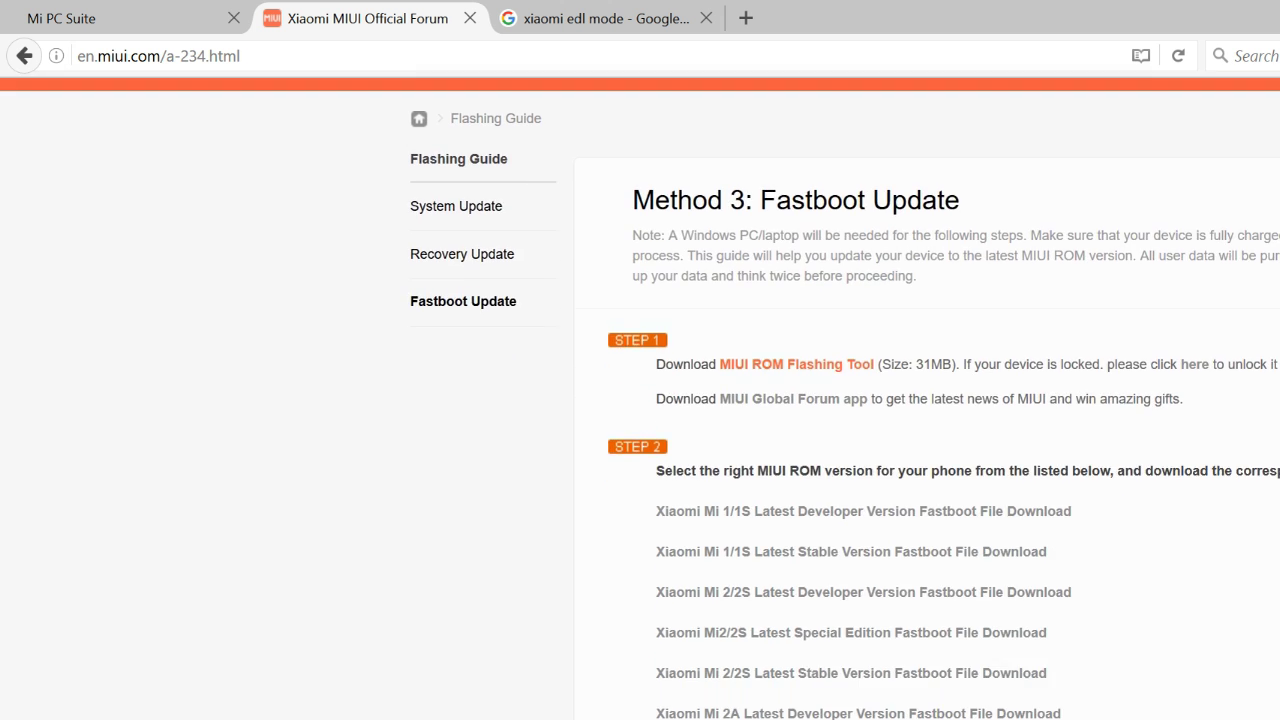
scroll(846, 620, "up", 2)
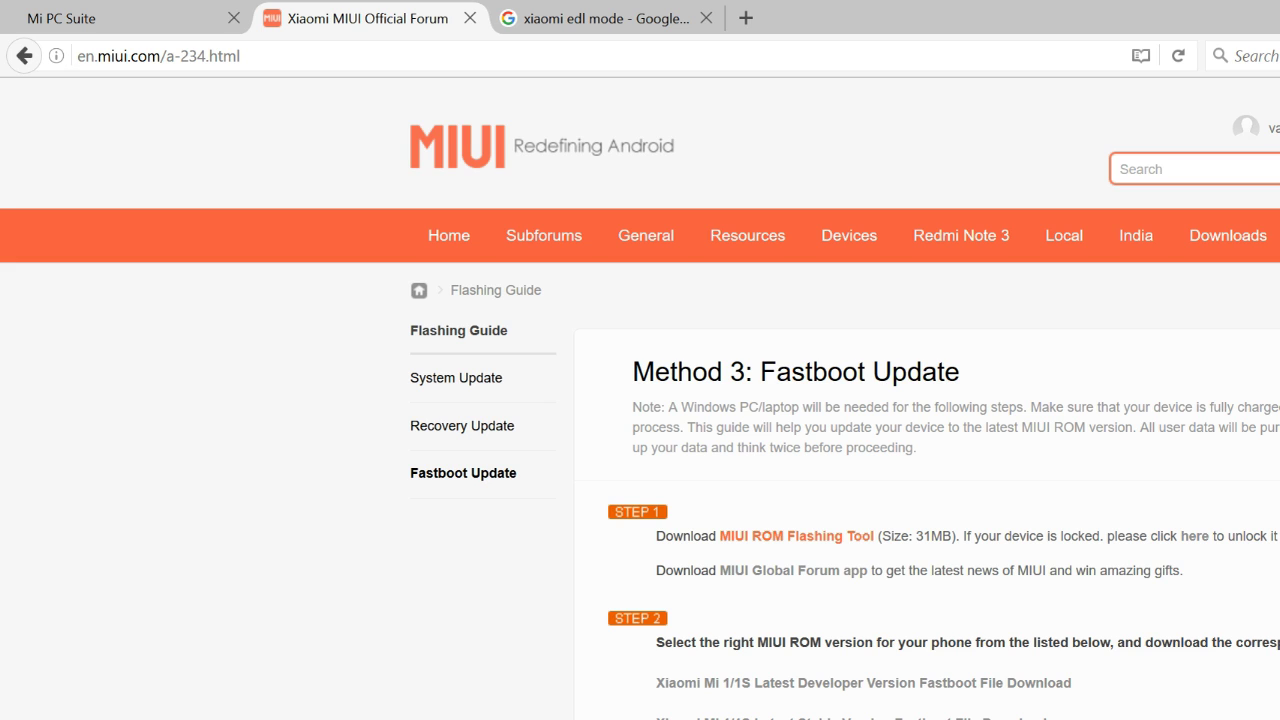
type("mi")
key("BackSpace")
type("ax")
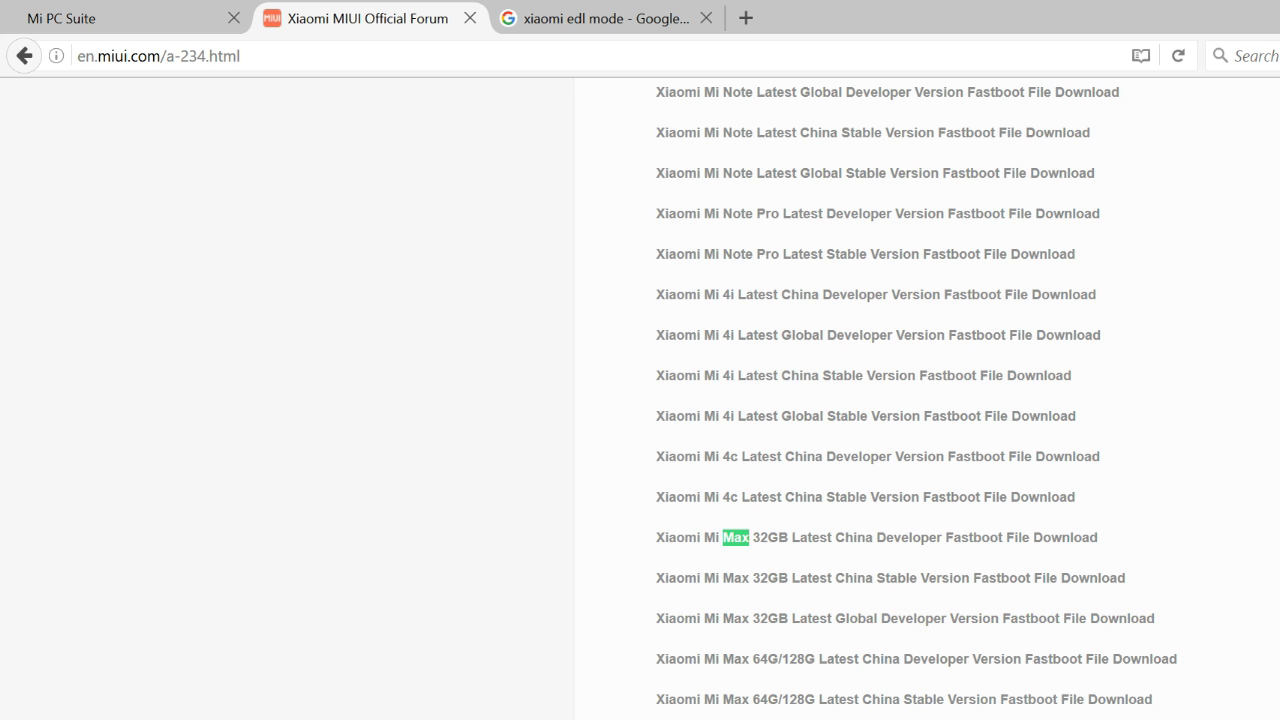
left_click_drag(656, 618, 778, 618)
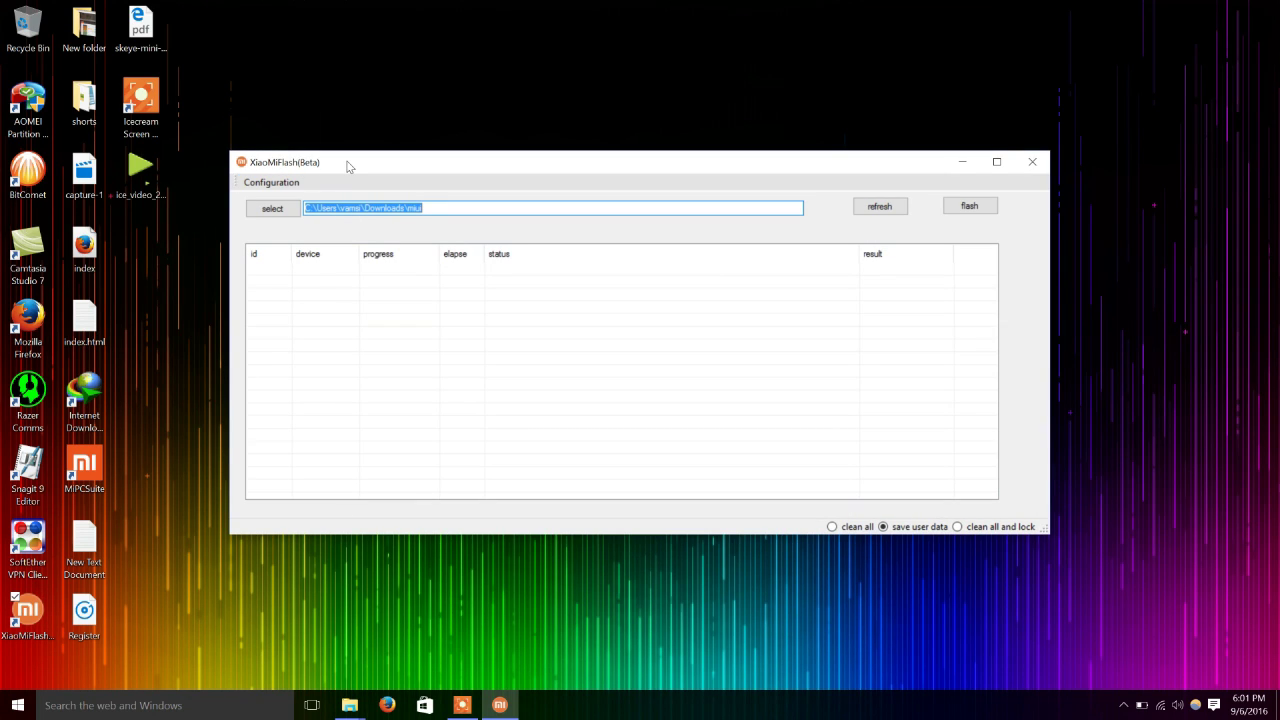
Refresh the list of connected devices in XiaoMiFlash.
left_click(883, 212)
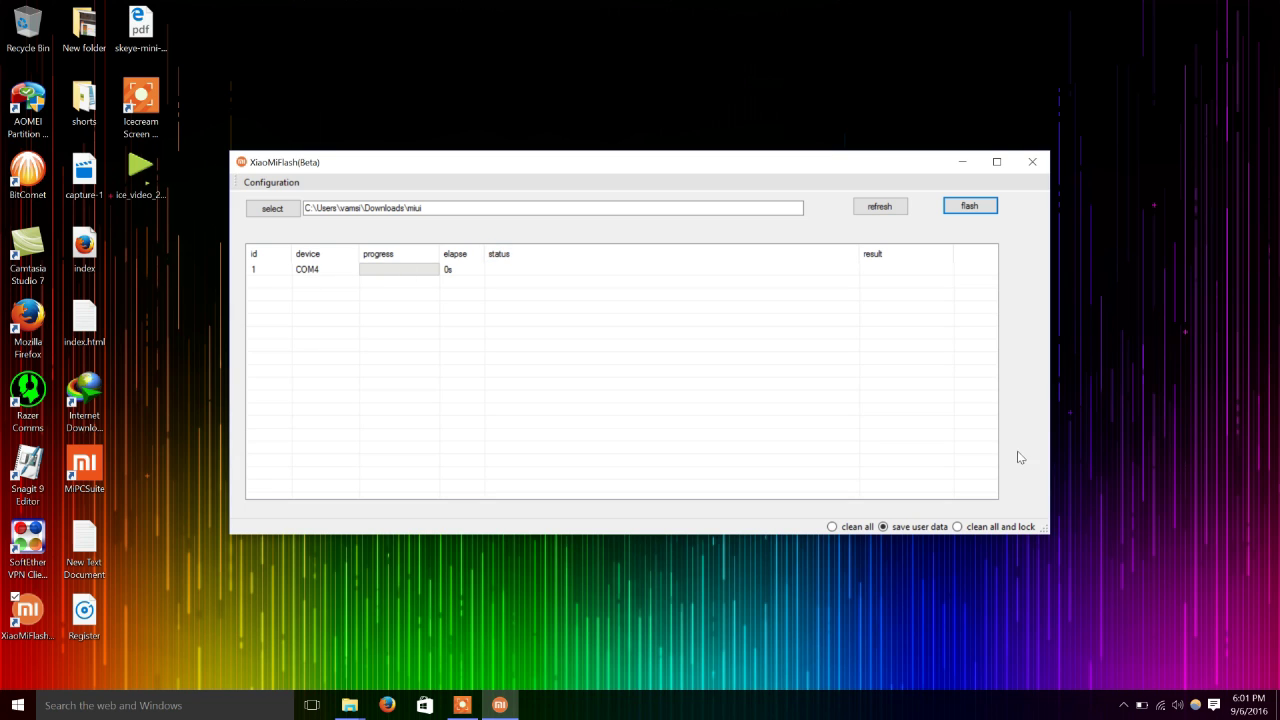
left_click(1123, 705)
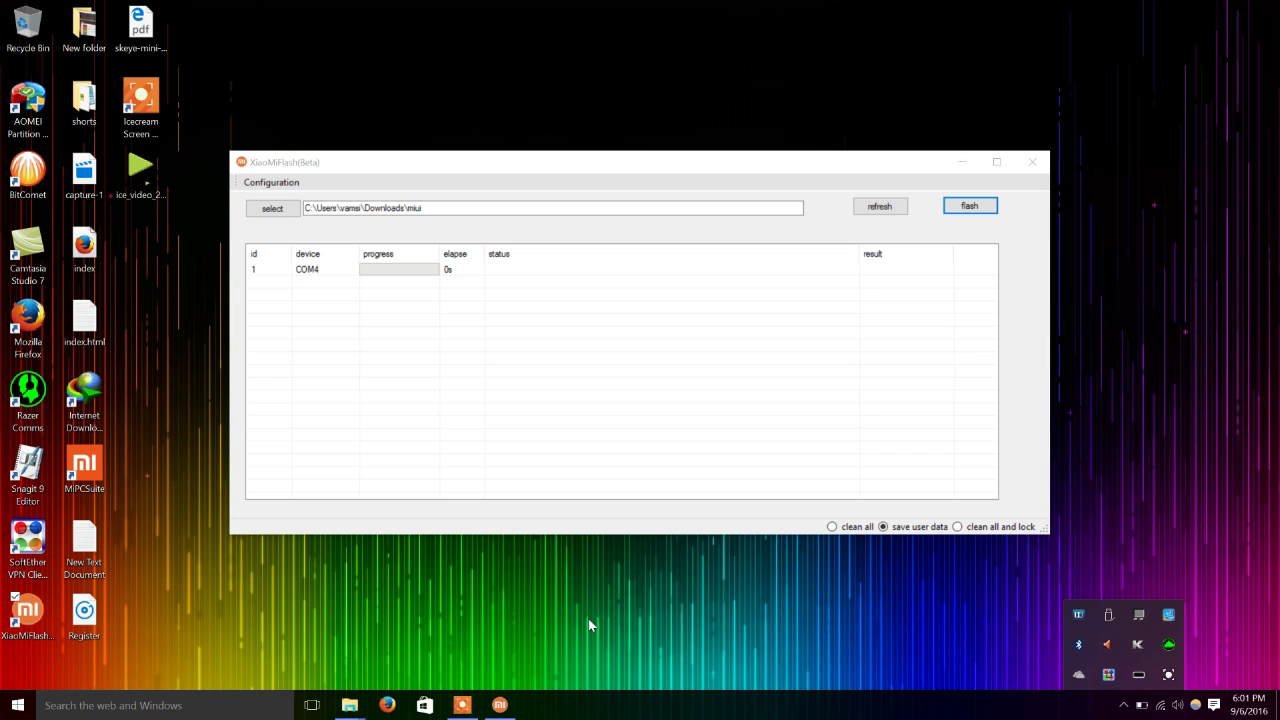
Open the Downloads folder in a new File Explorer window.
left_click(349, 708)
left_click(395, 610)
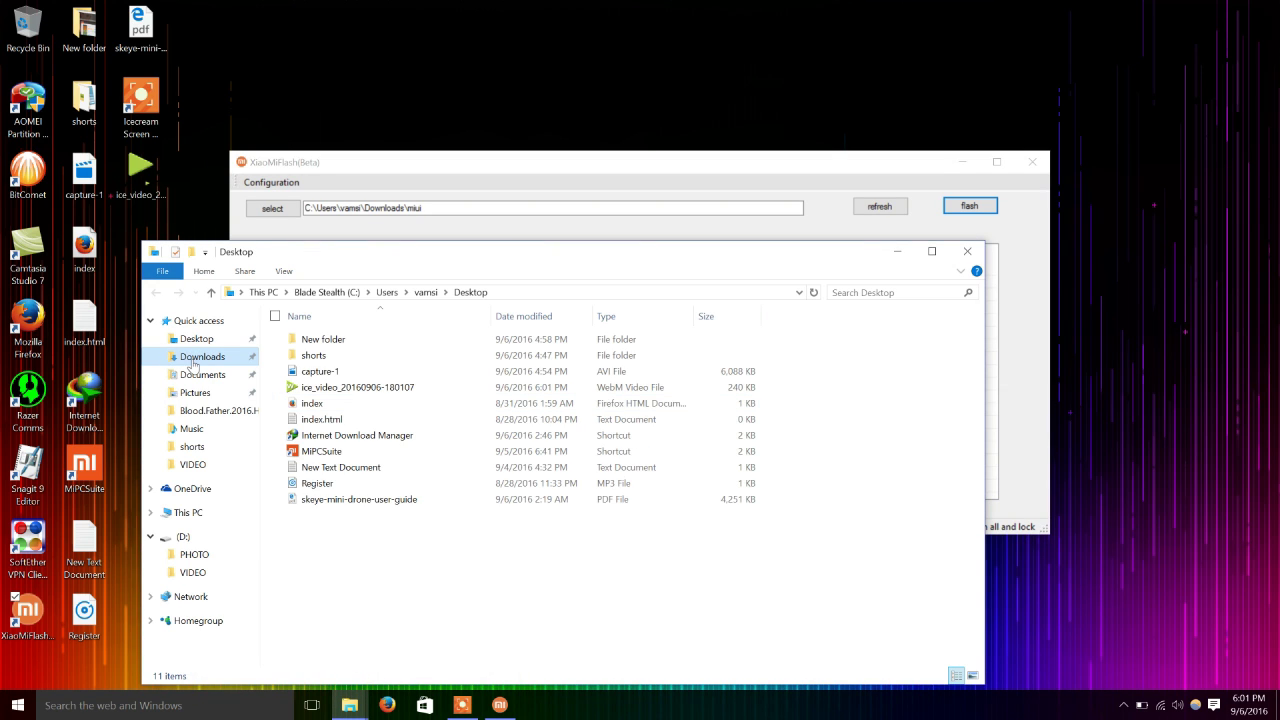
left_click(188, 360)
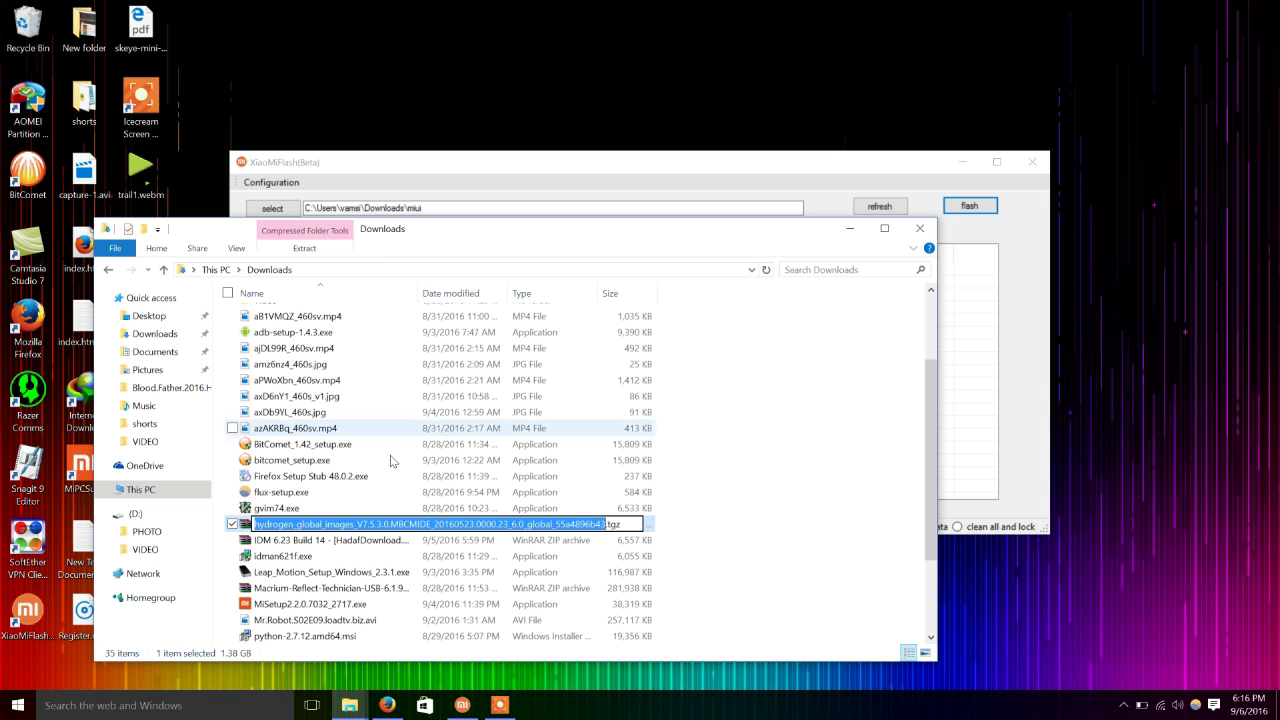
Extract the hydrogen_global_images_V7.5.3.0 .tgz archive in Downloads into a folder named after the archive.
left_click(295, 170)
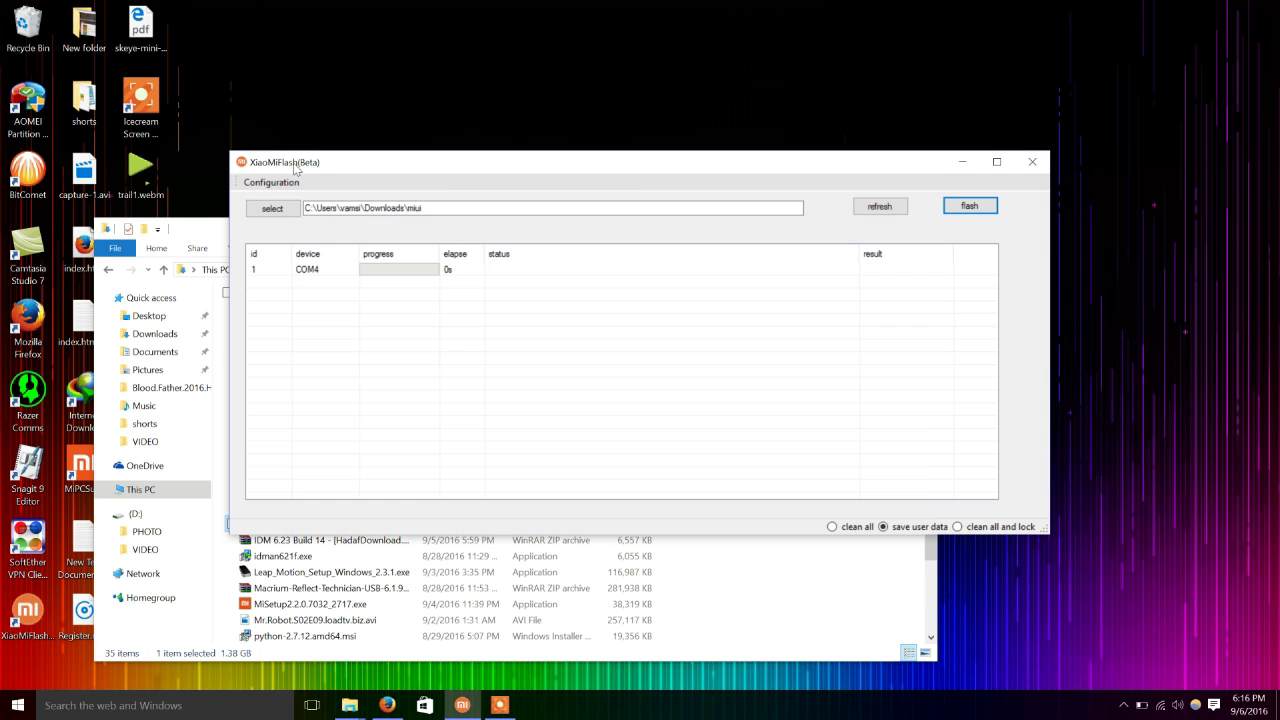
left_click(210, 234)
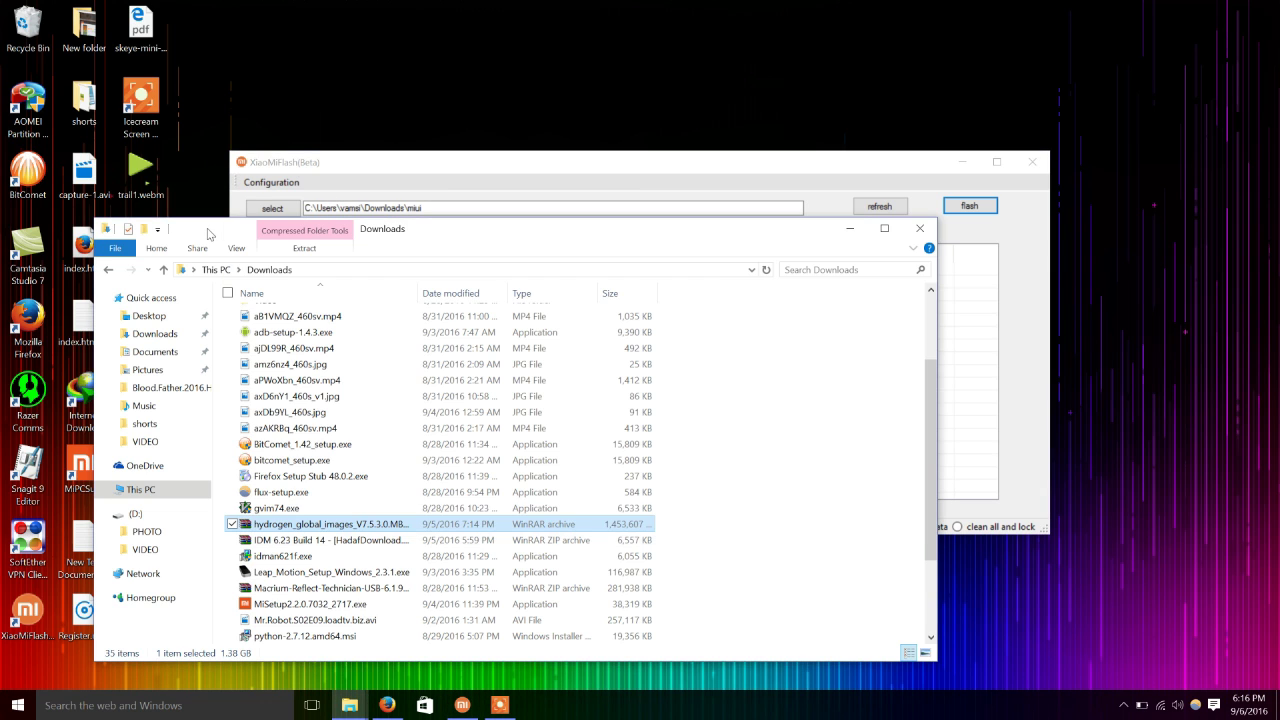
left_click(354, 526)
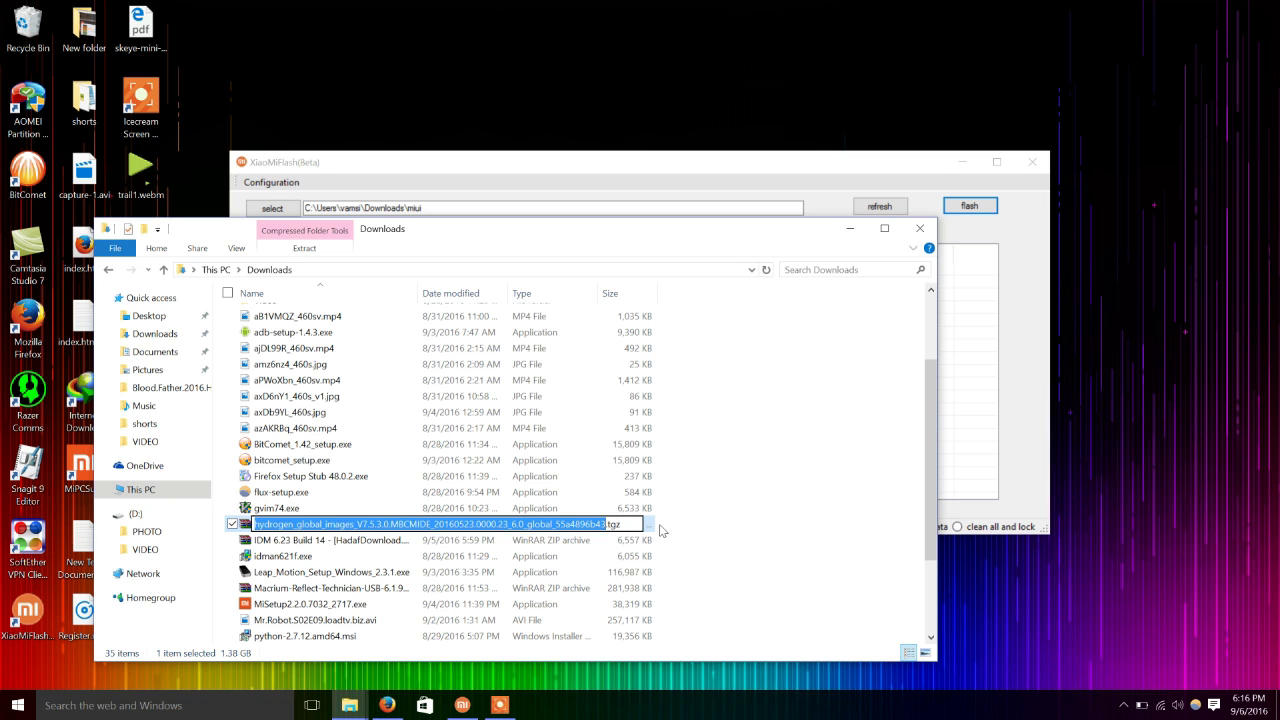
key("Return")
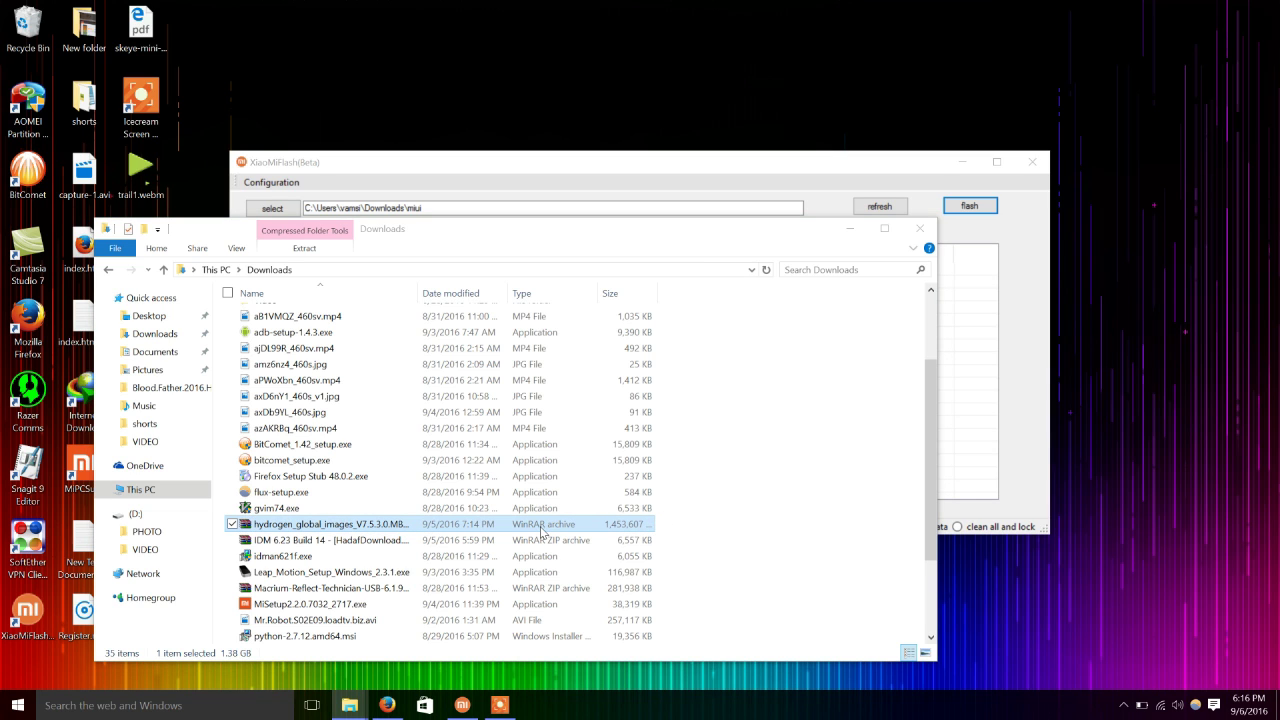
right_click(541, 533)
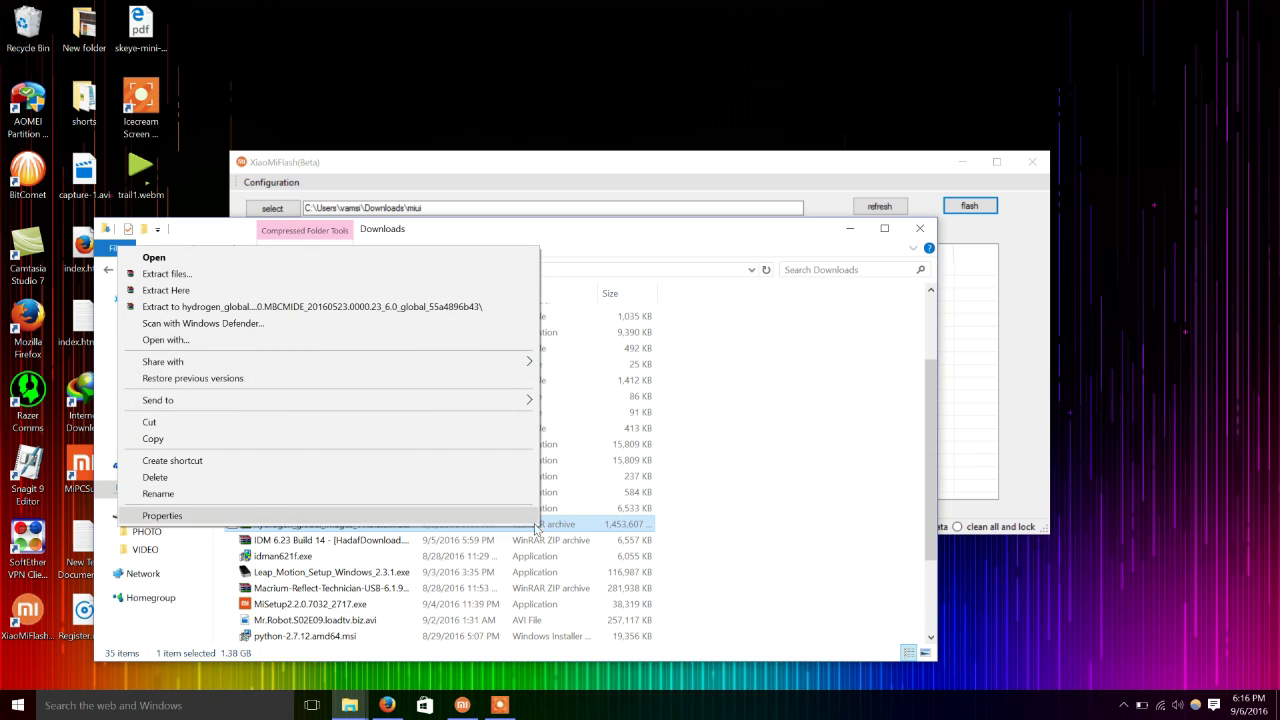
left_click(203, 308)
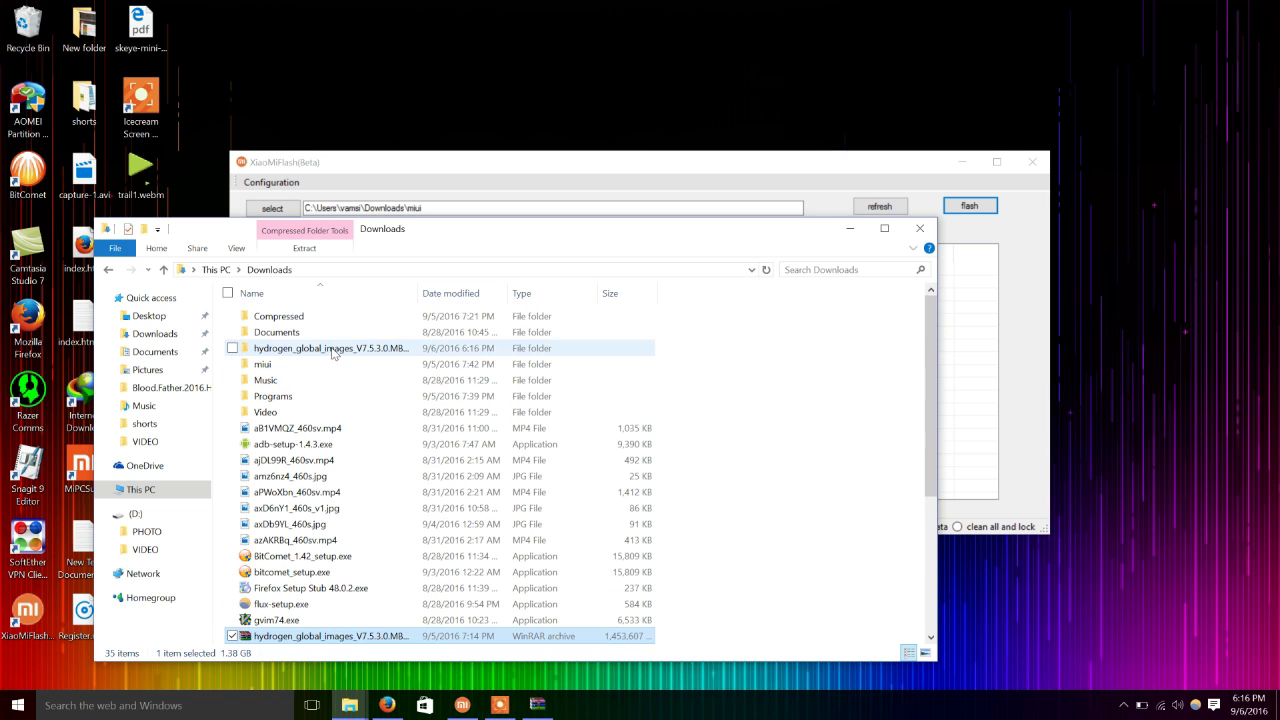
Widen the Name column to fit the long file names and look inside the miui folder before returning to Downloads.
left_click(333, 350)
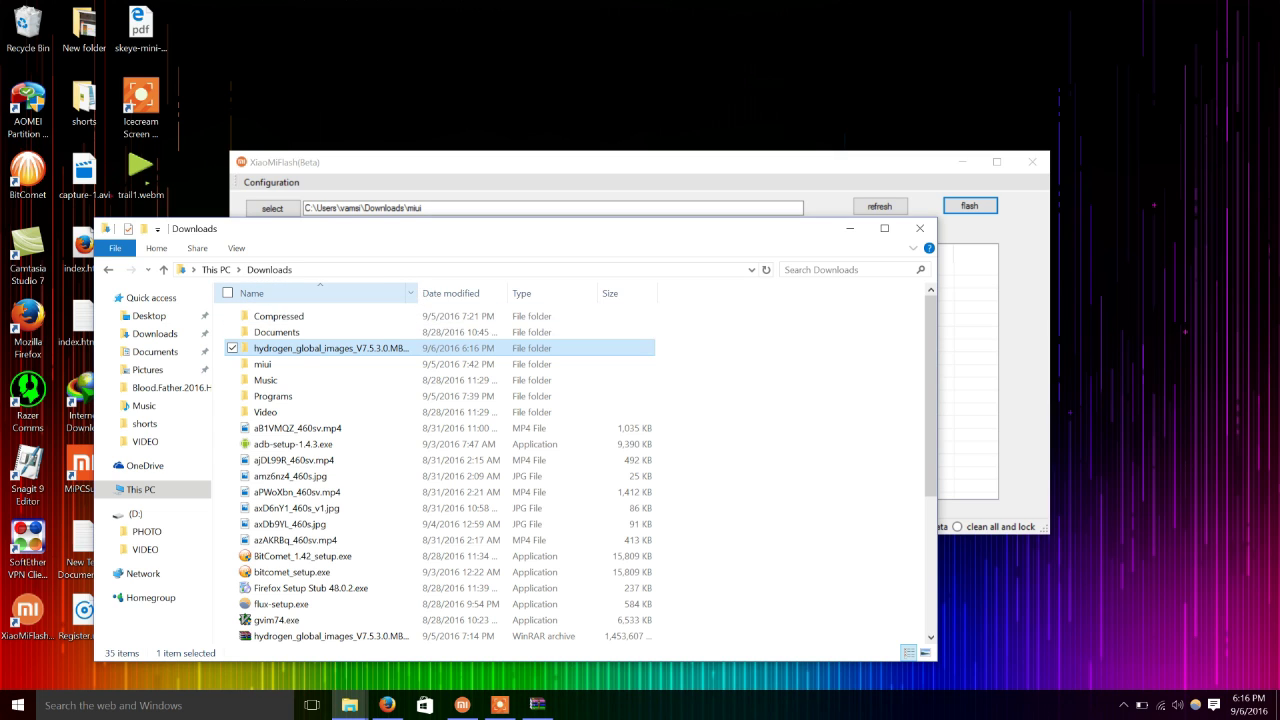
double_click(416, 292)
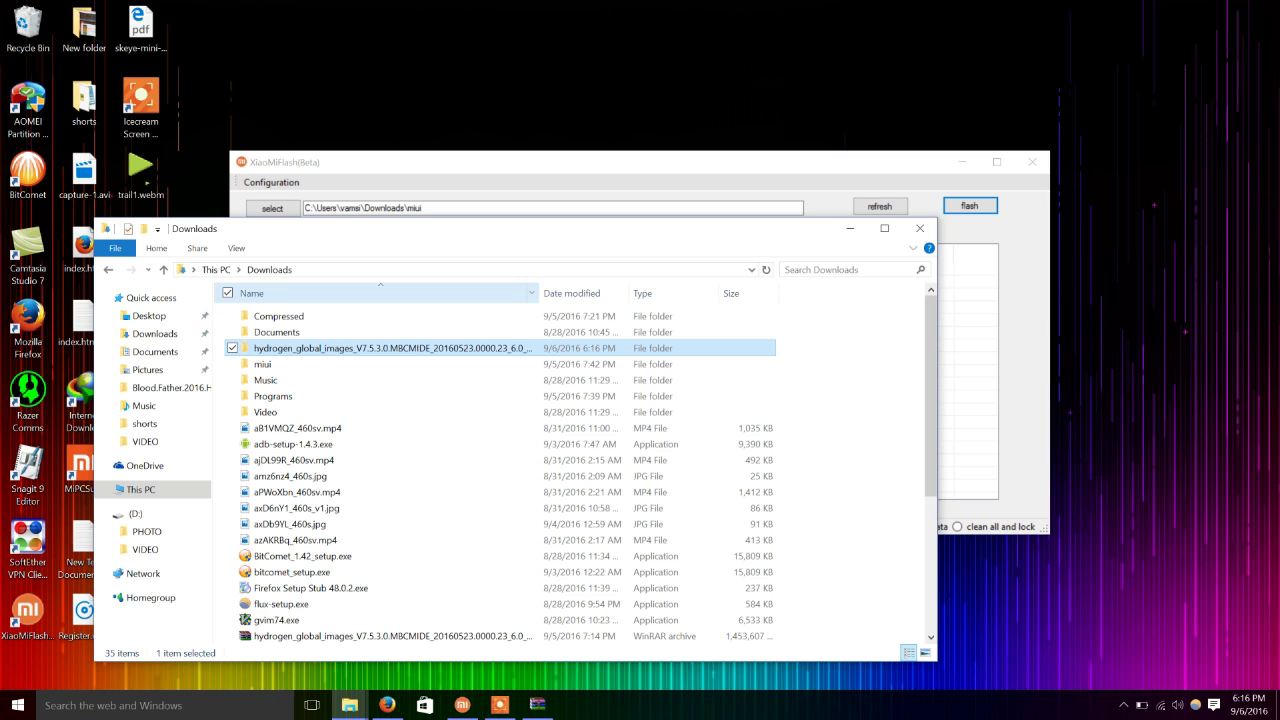
left_click(272, 366)
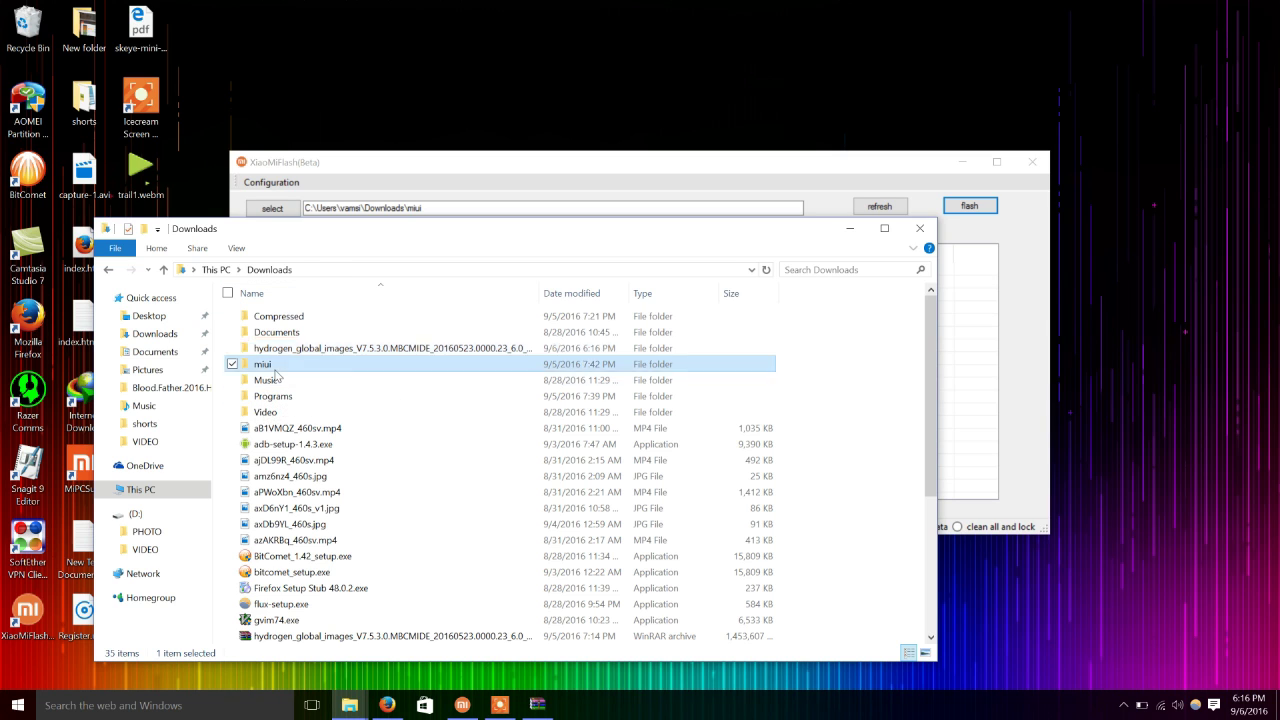
double_click(275, 368)
left_click(270, 272)
Bring up the hydrogen_global_images archive window in WinRAR and close it.
left_click(537, 705)
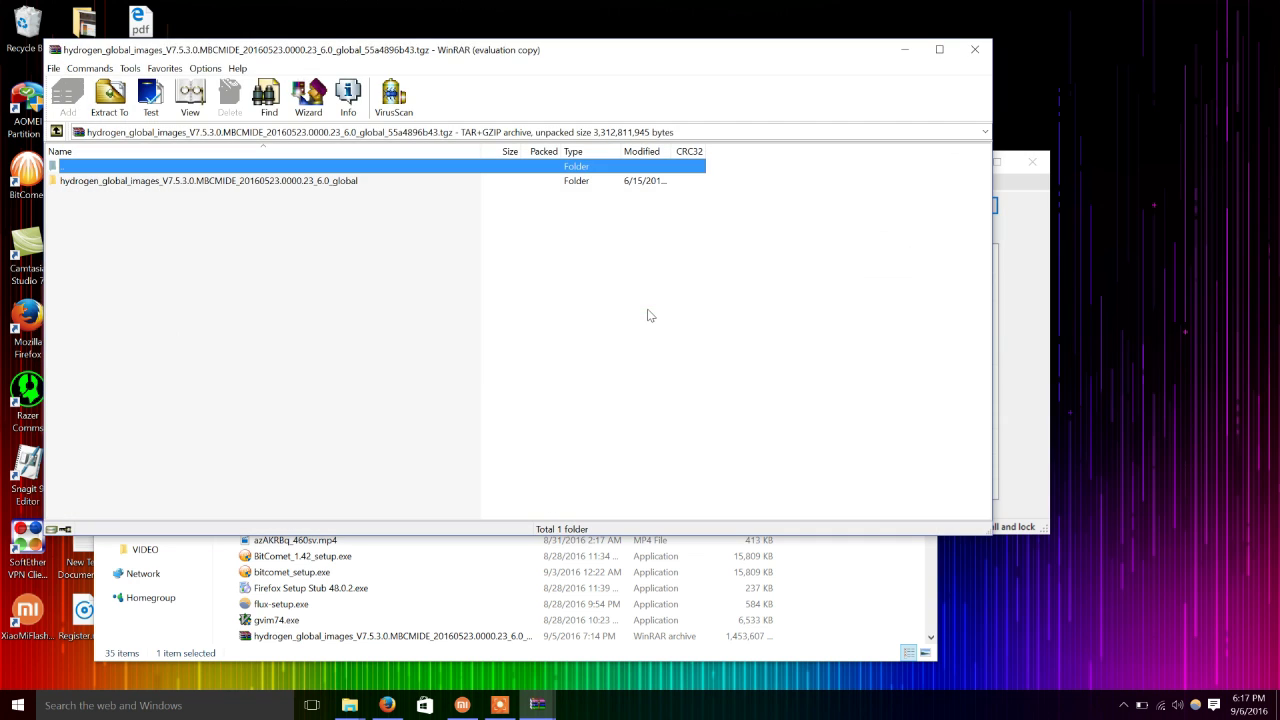
left_click(966, 49)
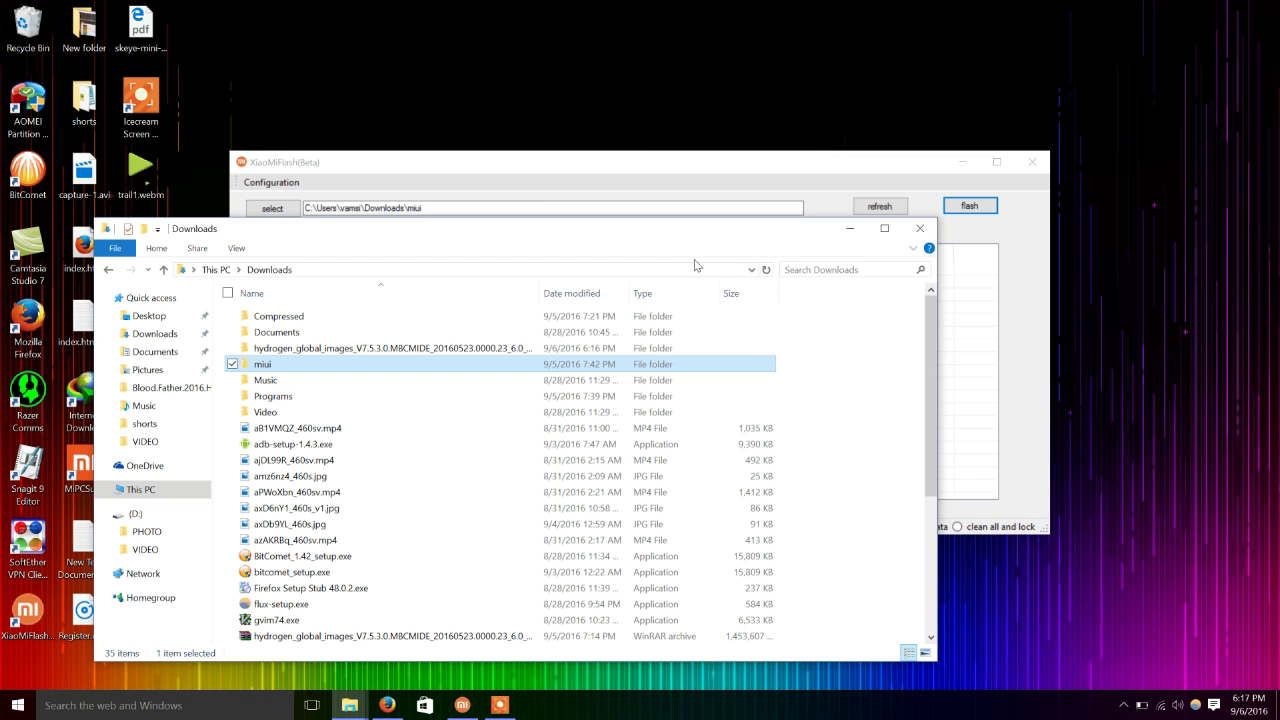
Rename the extracted hydrogen_global_images folder in Downloads as max.
left_click(308, 354)
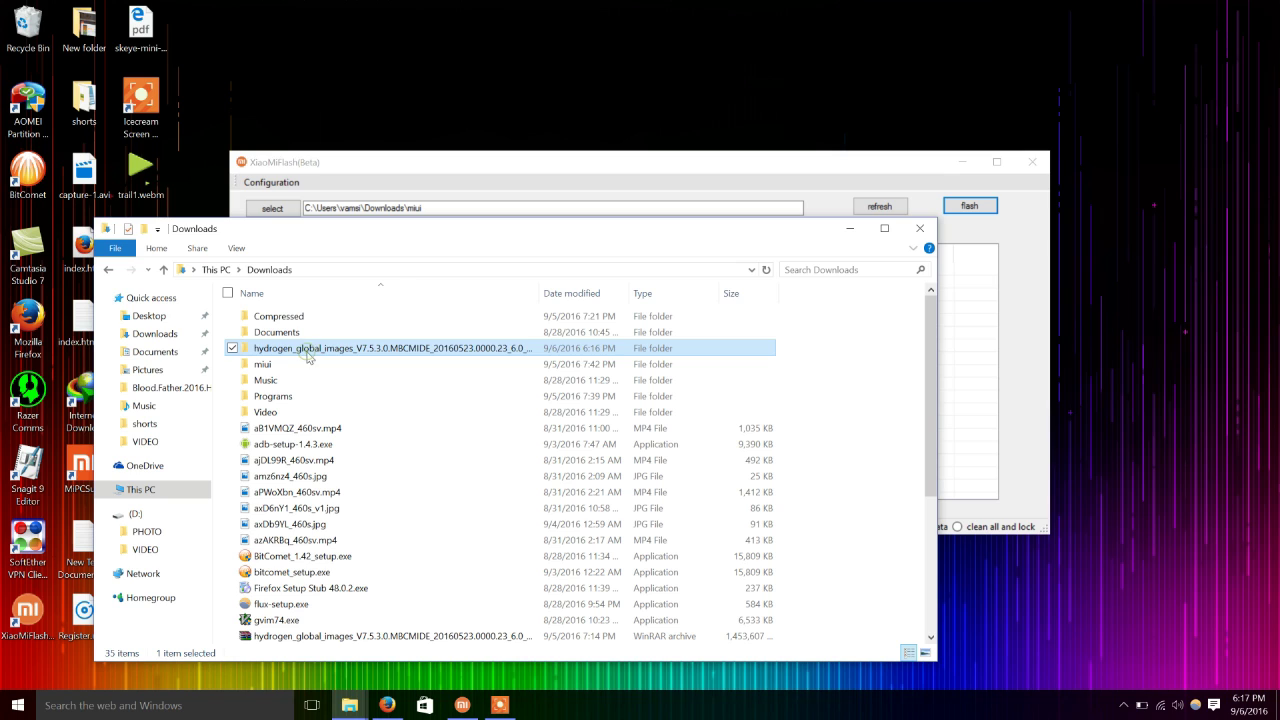
left_click(308, 350)
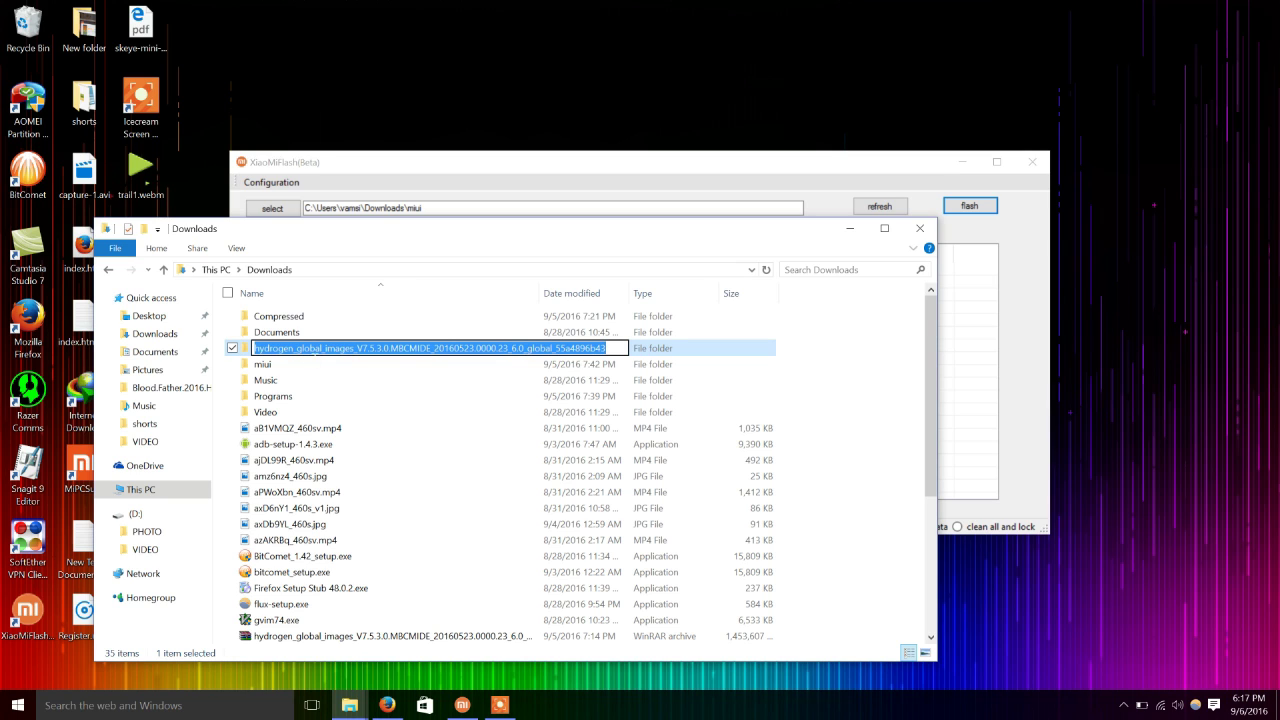
type("m")
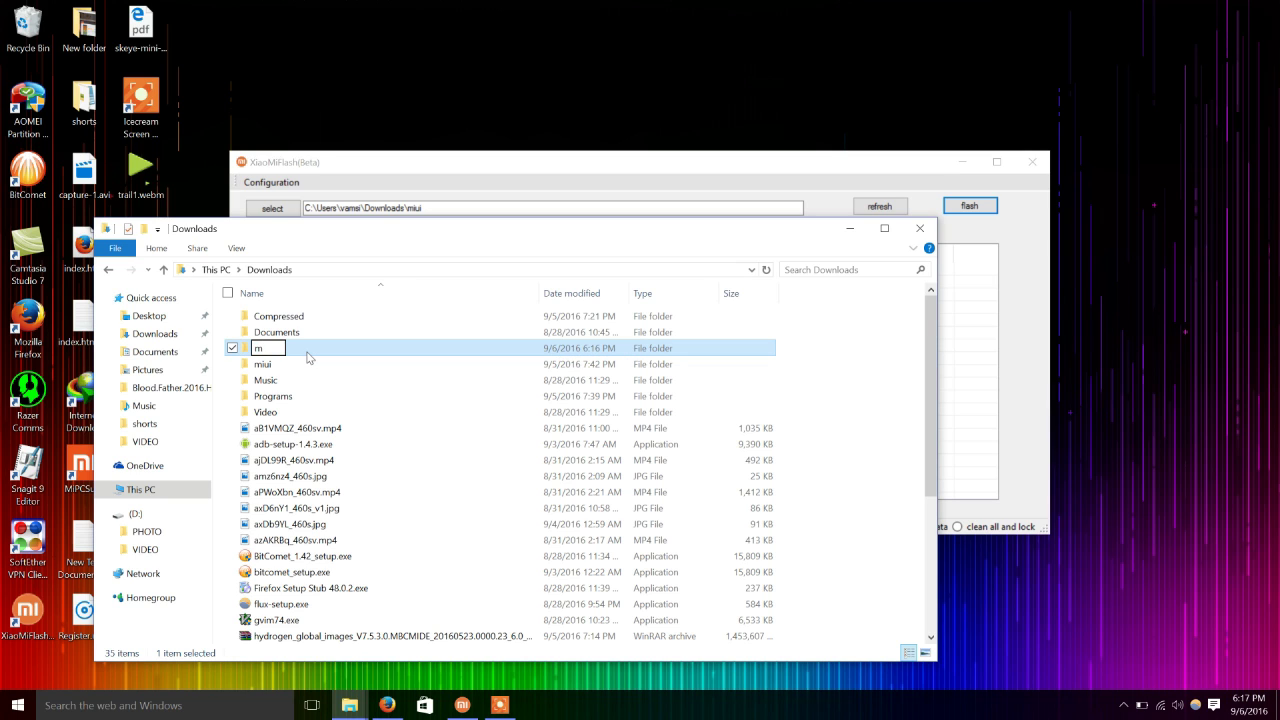
type("iax")
key("Return")
Set XiaoMiFlash's firmware folder to hydrogen_global_images_V7.5.3.0.MBCMIDE_20160523.0000.23_6.0_global inside Downloads\max.
left_click(320, 162)
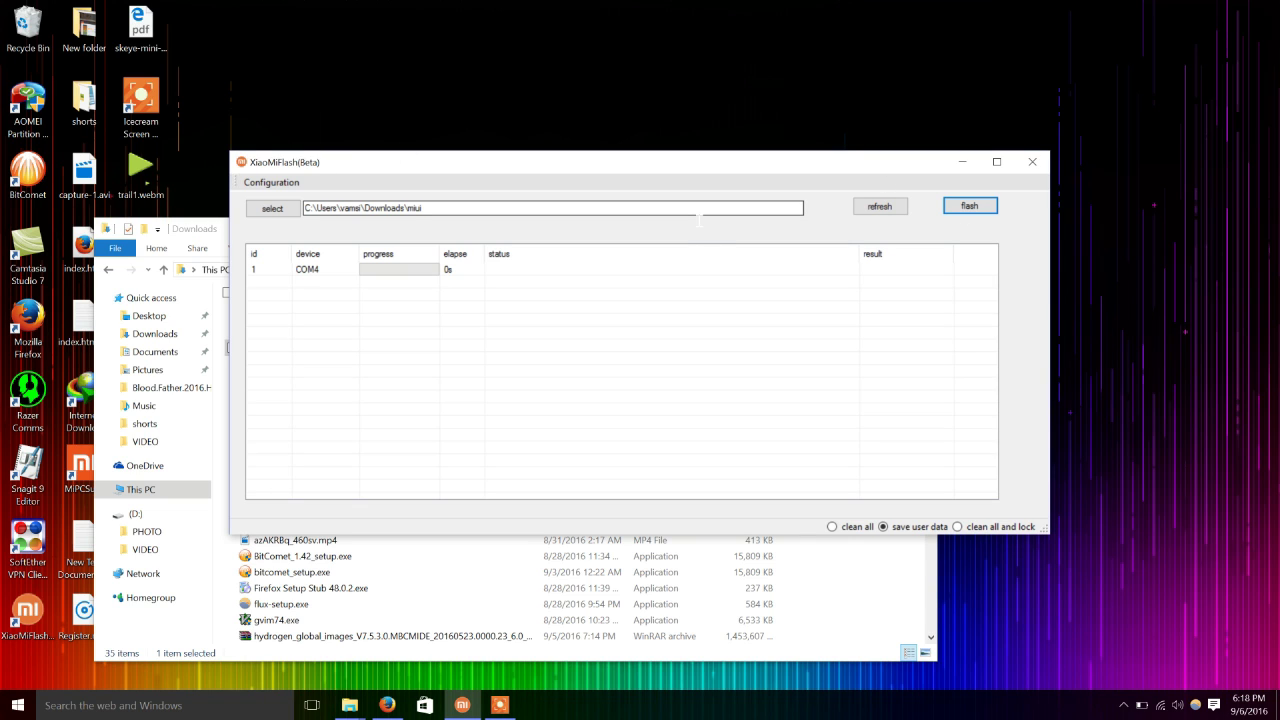
left_click(278, 210)
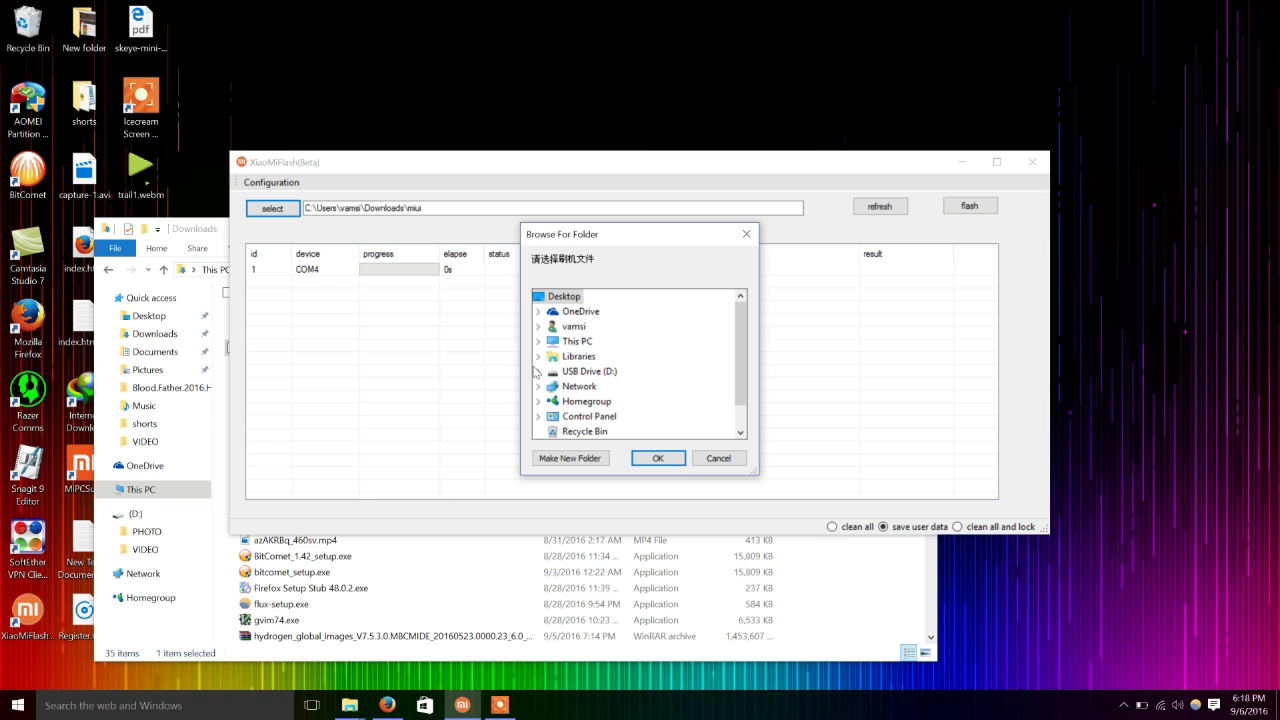
scroll(538, 369, "down", 1)
scroll(537, 369, "up", 1)
left_click(539, 327)
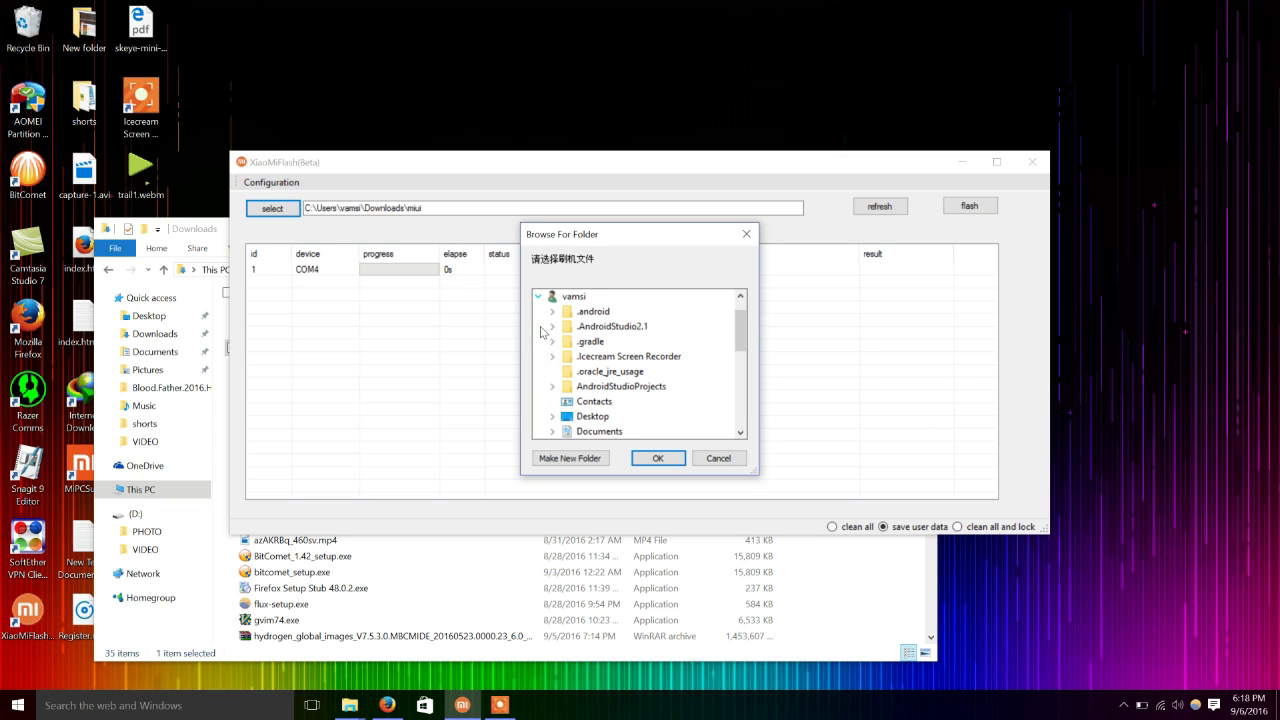
scroll(566, 378, "down", 5)
scroll(568, 383, "up", 4)
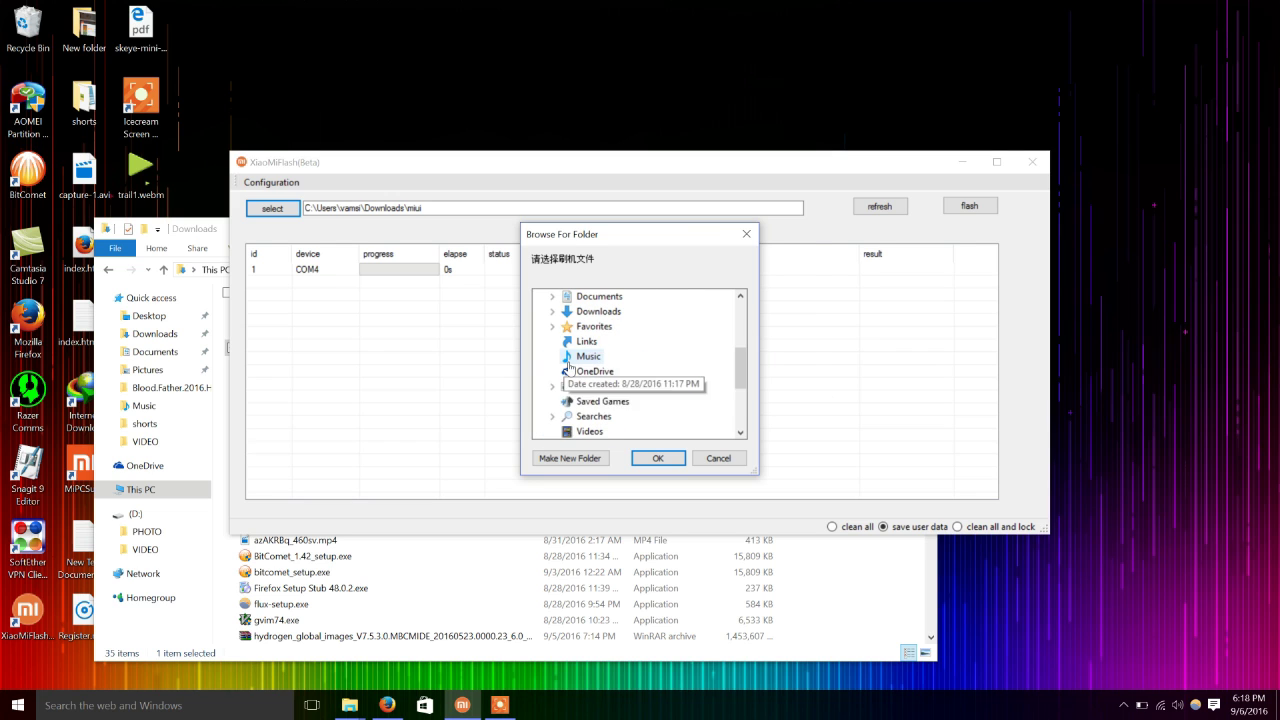
left_click(559, 356)
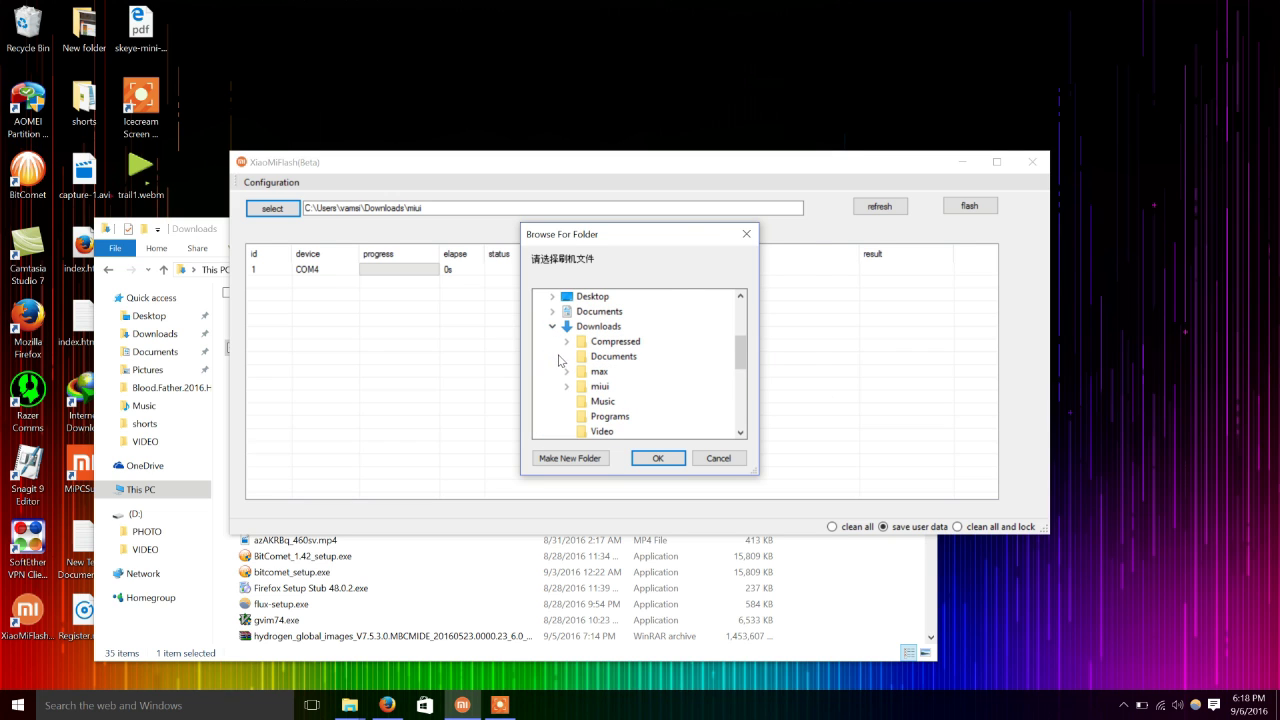
left_click(568, 371)
left_click(581, 386)
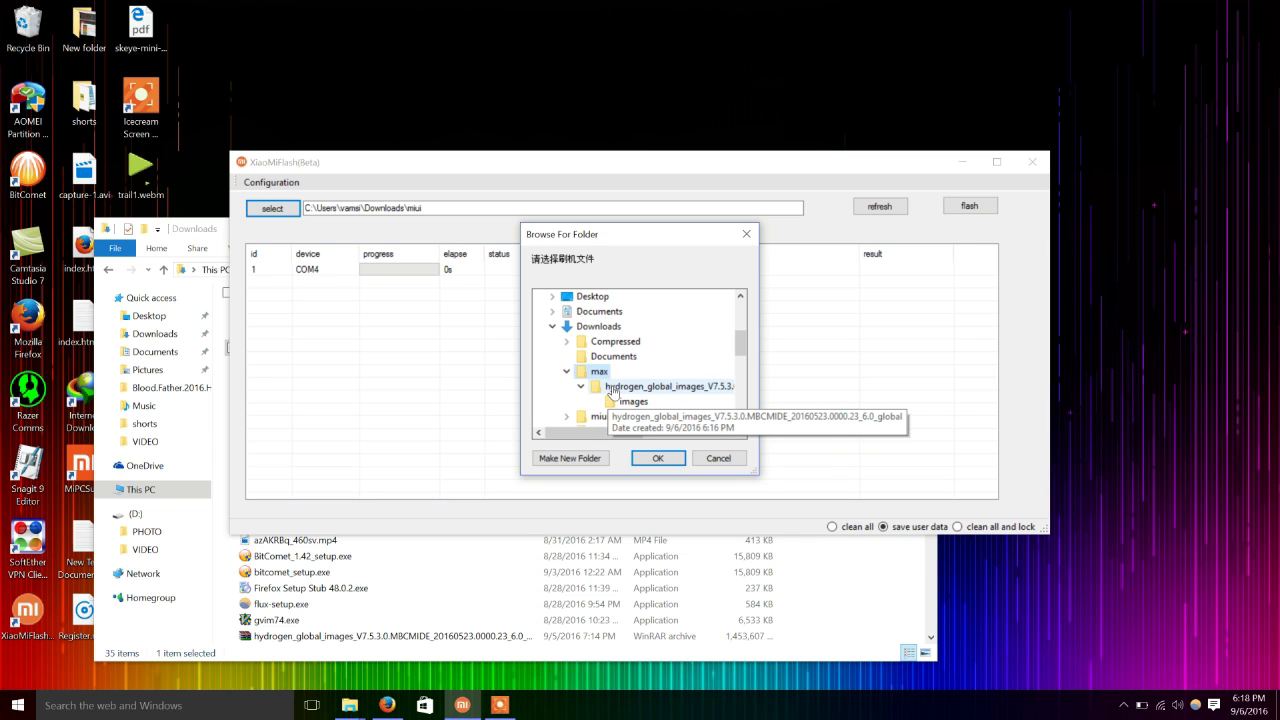
left_click(613, 388)
left_click(660, 459)
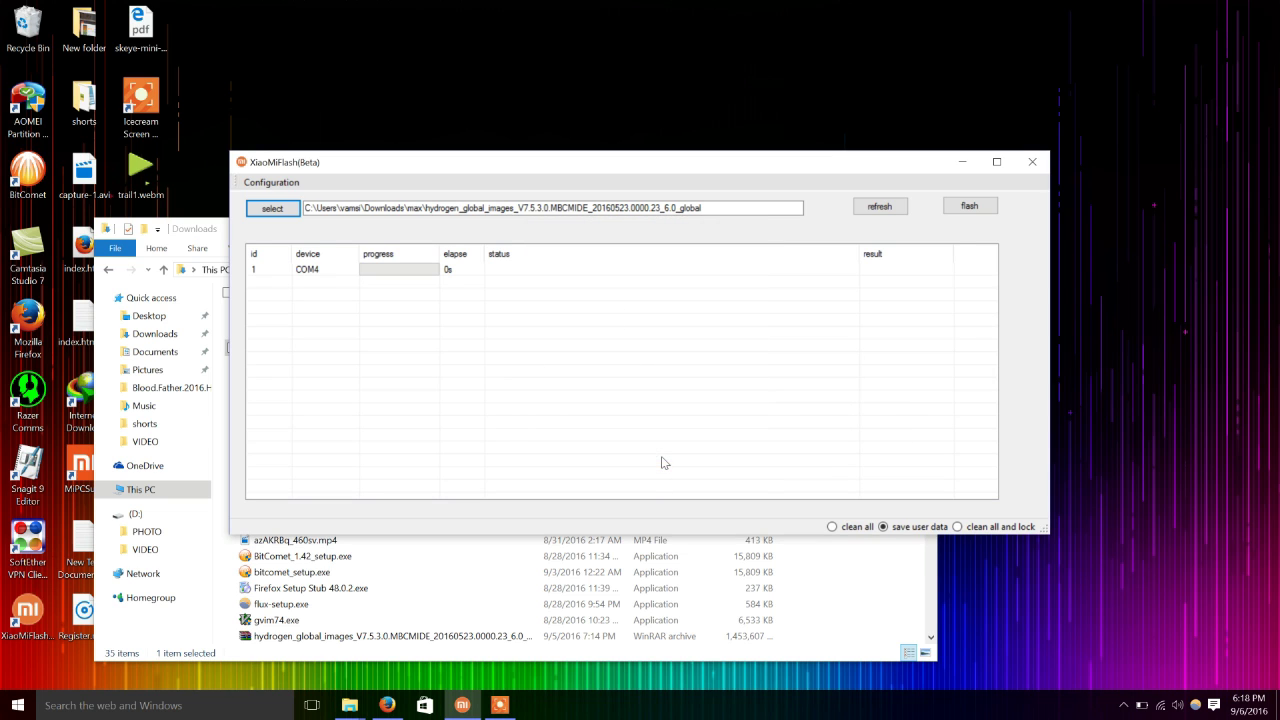
Look through the ROM files in the hydrogen_global_images folder inside Downloads\max and return to Downloads.
left_click(870, 567)
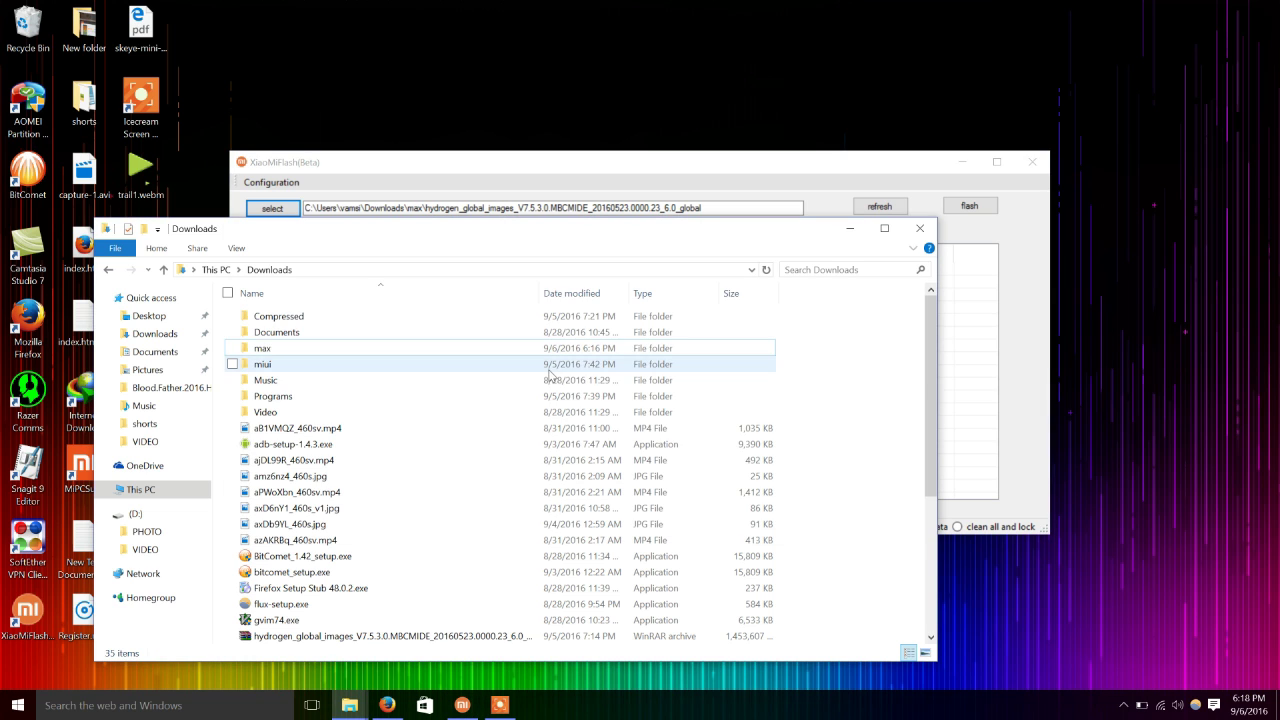
left_click(320, 352)
double_click(320, 350)
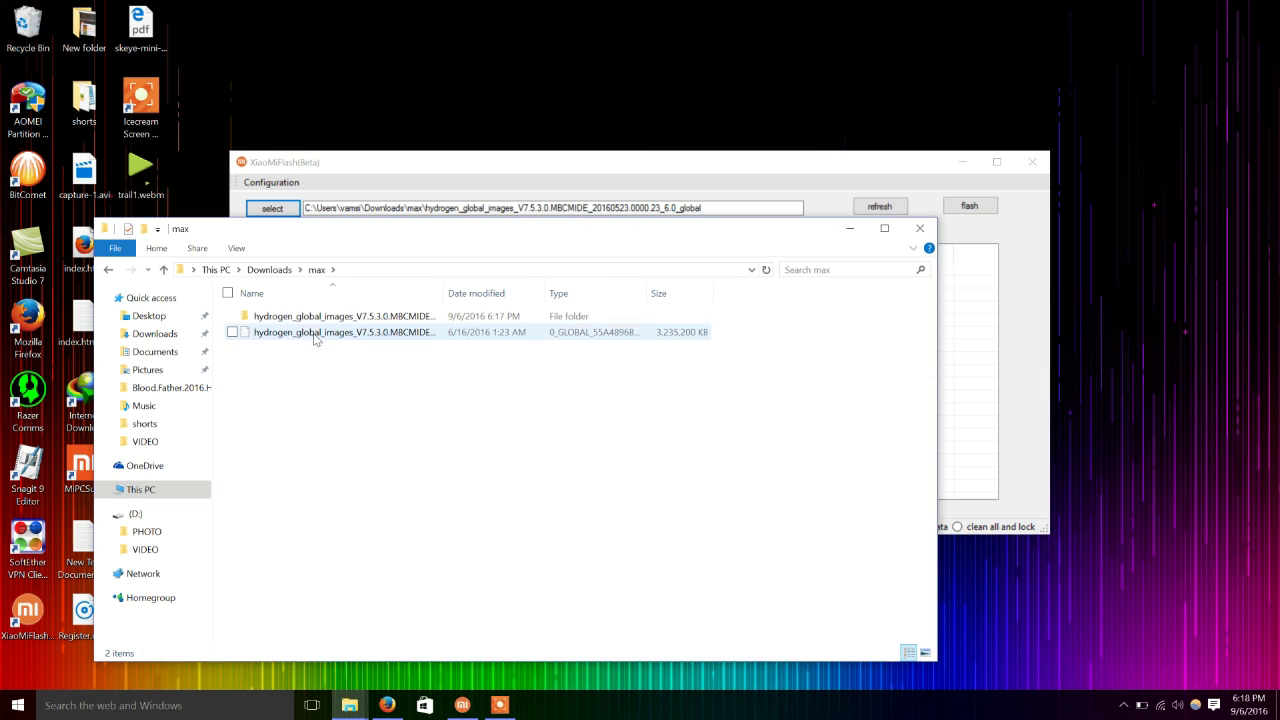
double_click(310, 318)
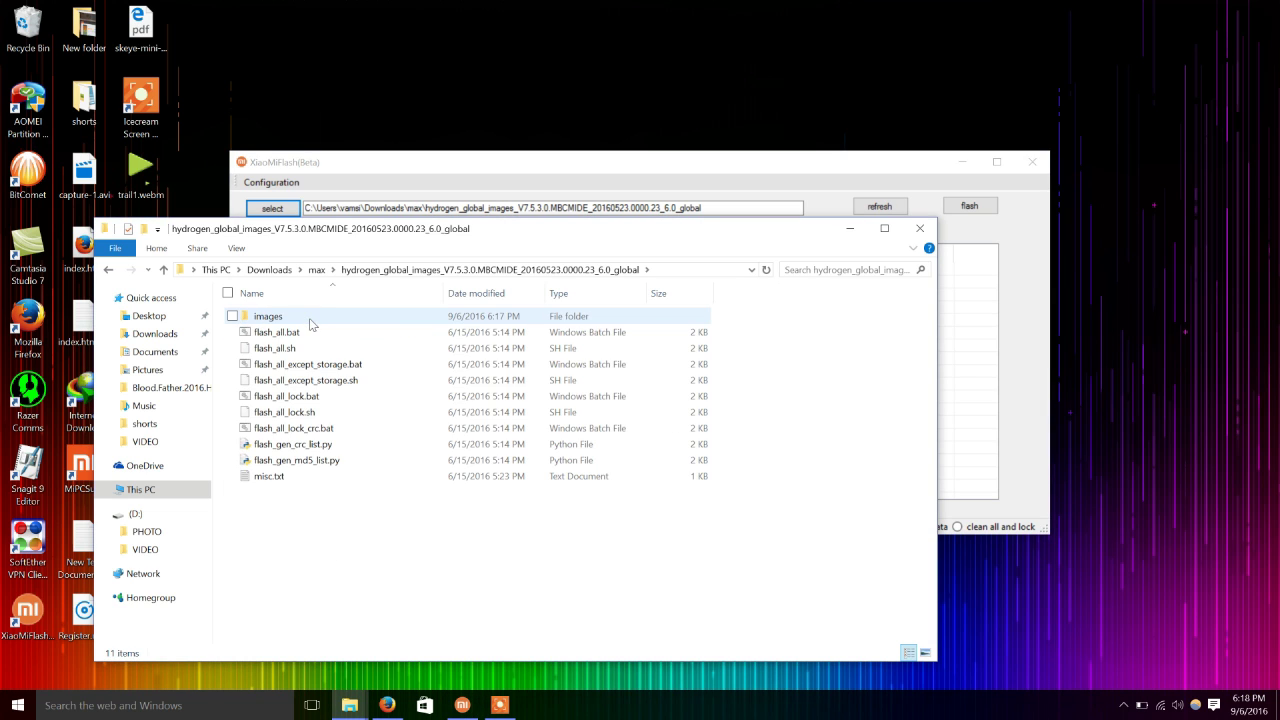
left_click(269, 269)
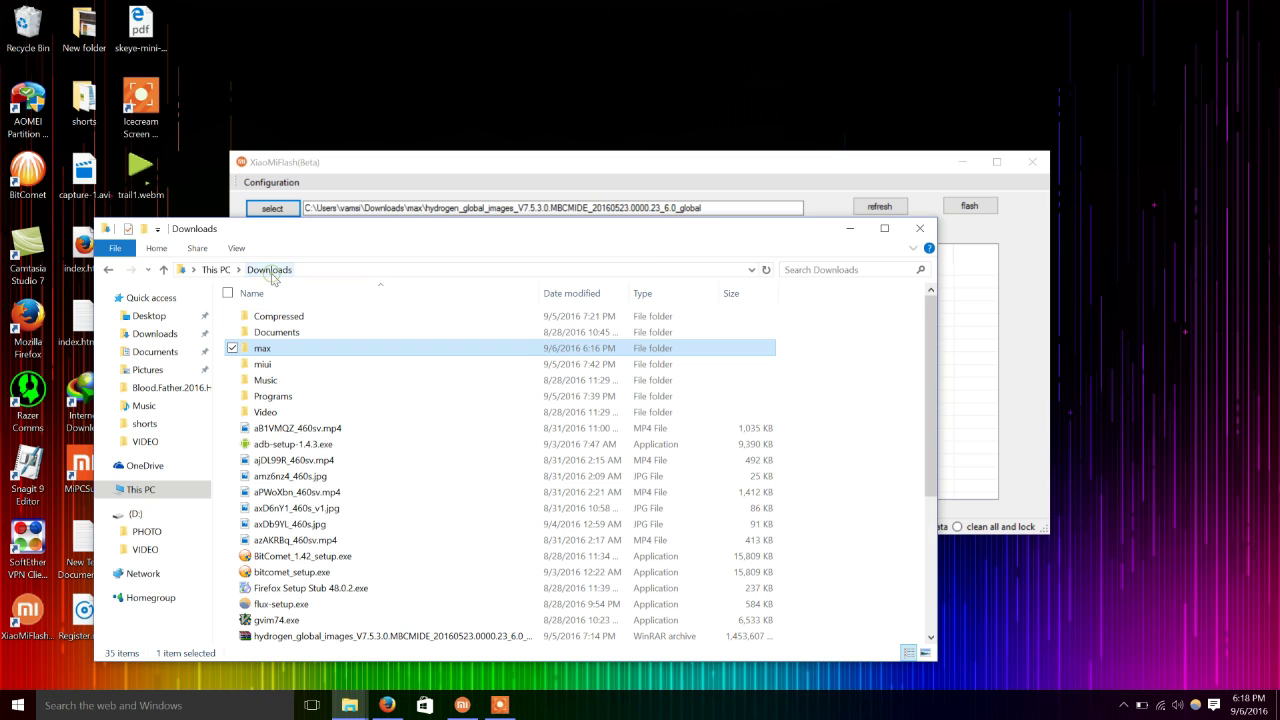
Rename the hydrogen_global_images folder inside Downloads\max as max.
double_click(295, 348)
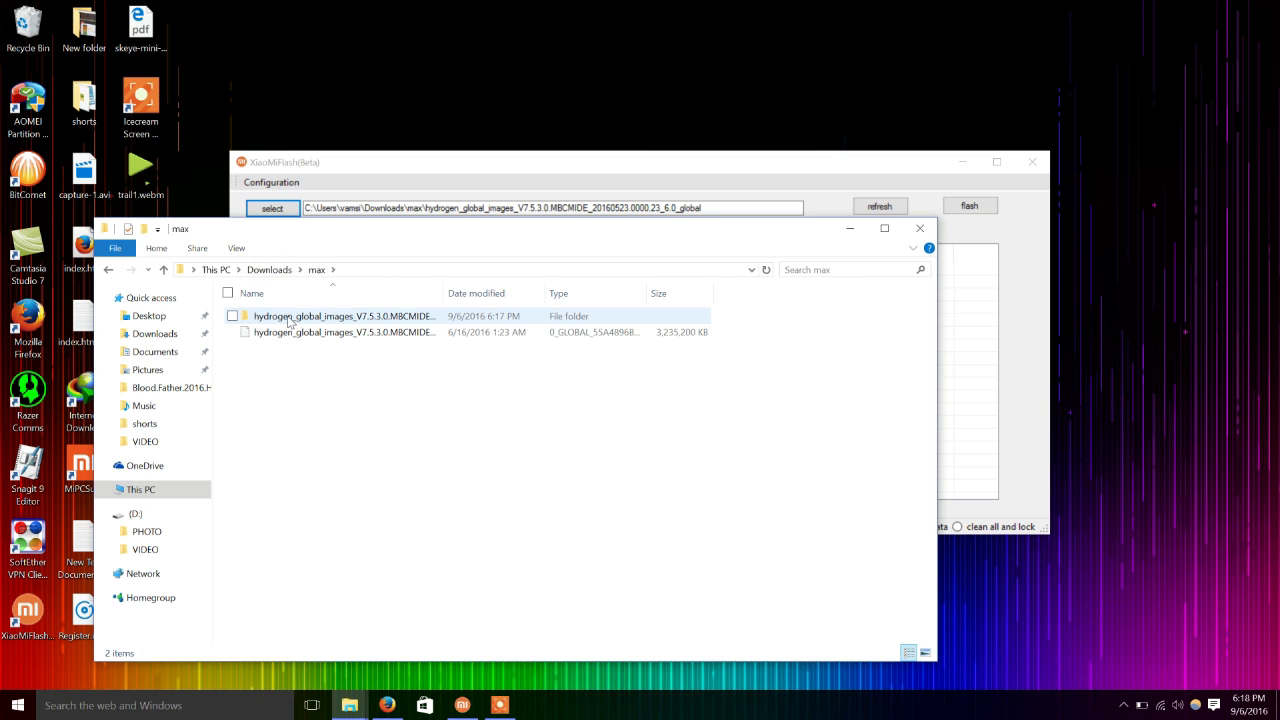
left_click(288, 316)
left_click(296, 318)
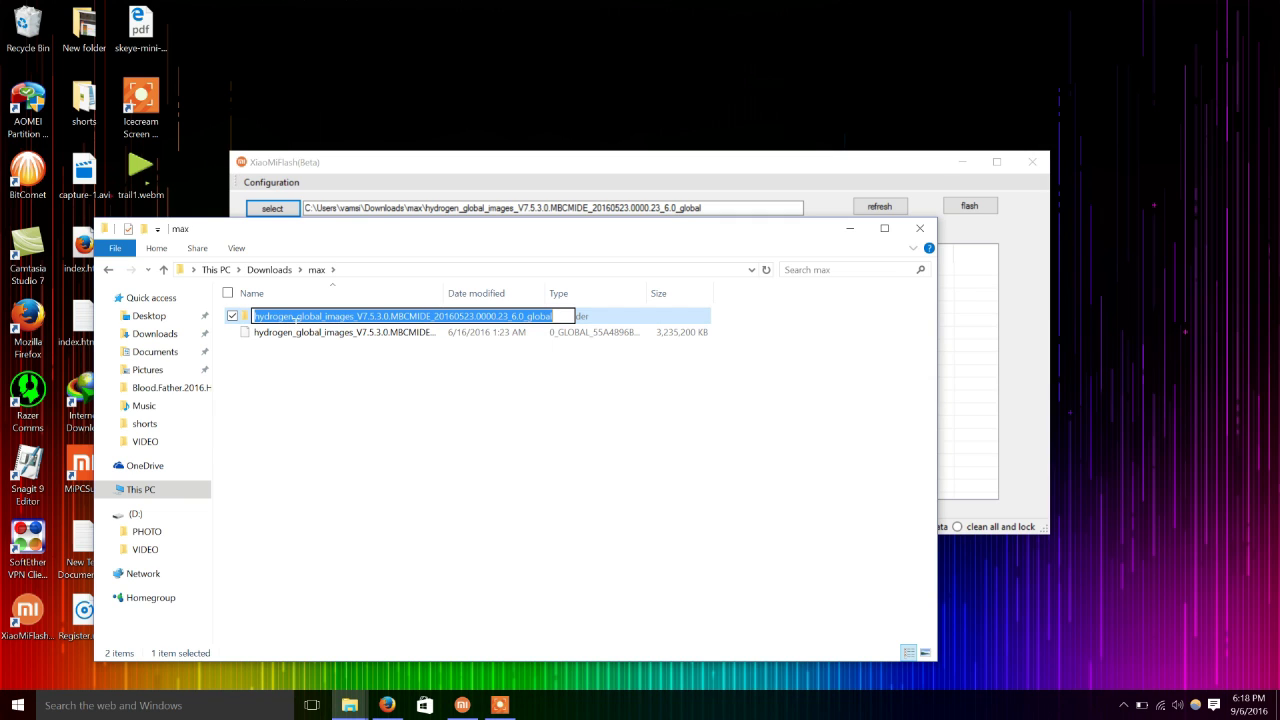
type("ma")
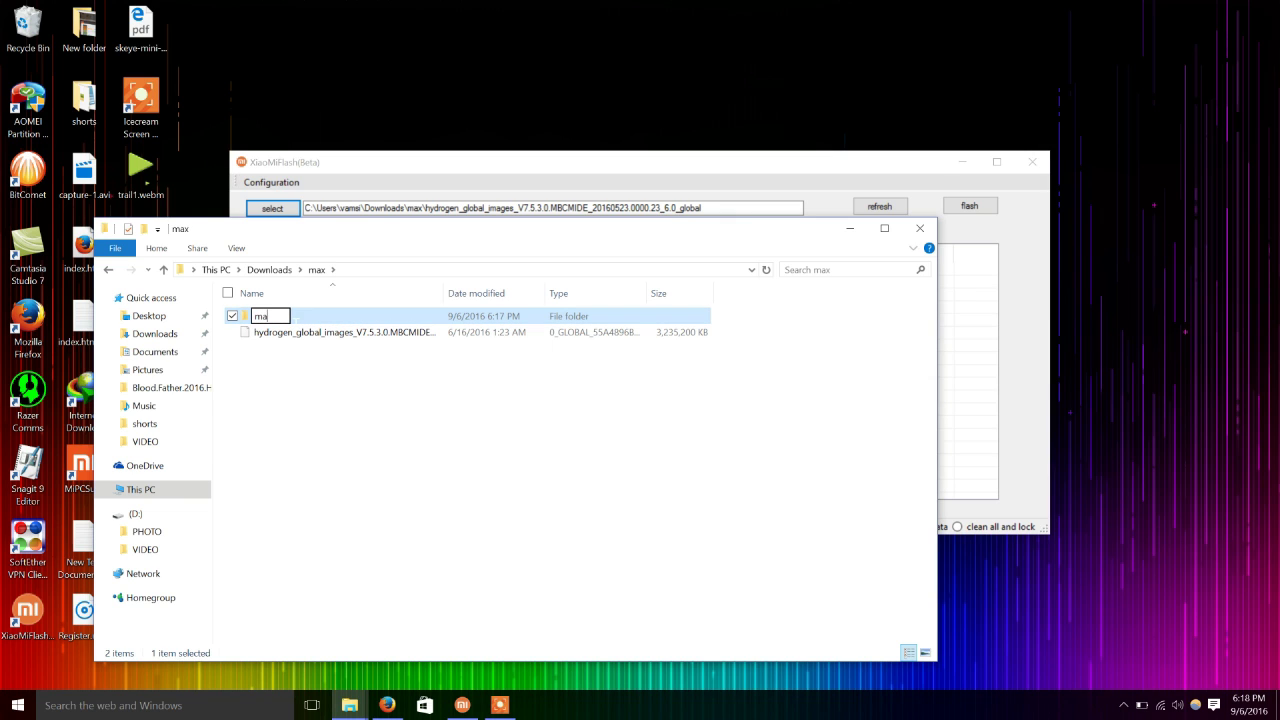
type("x")
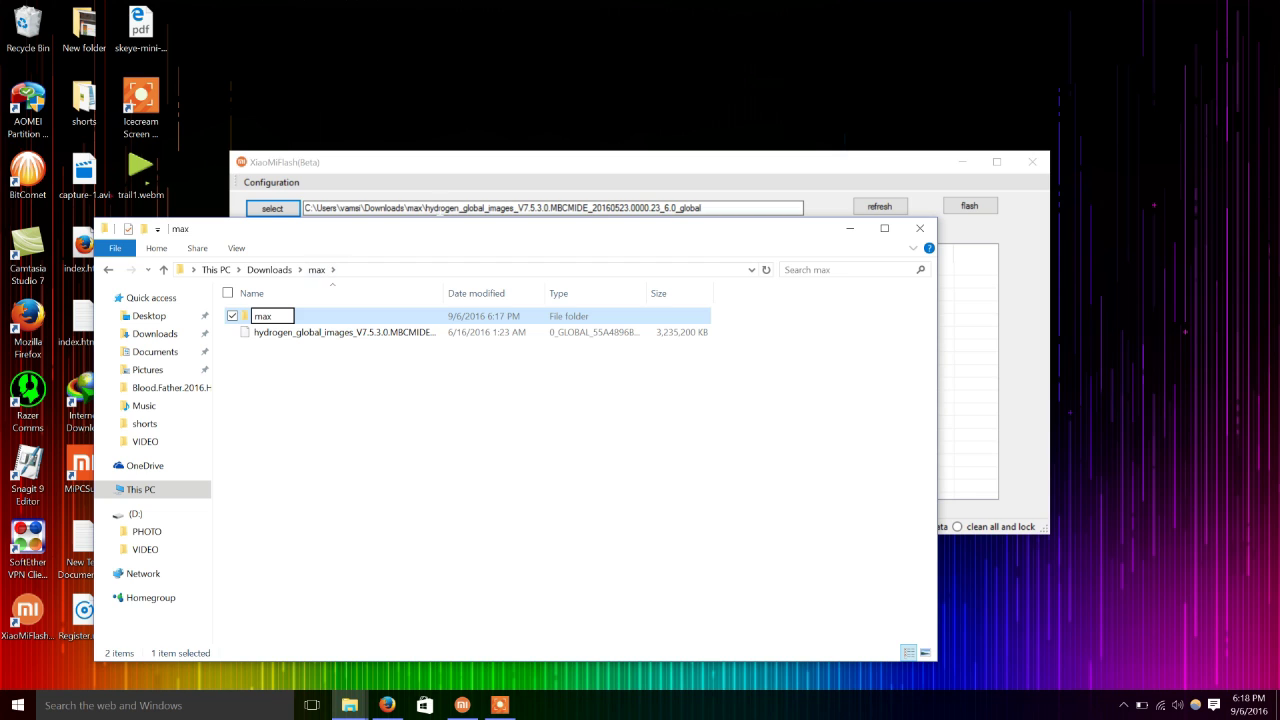
left_click(520, 403)
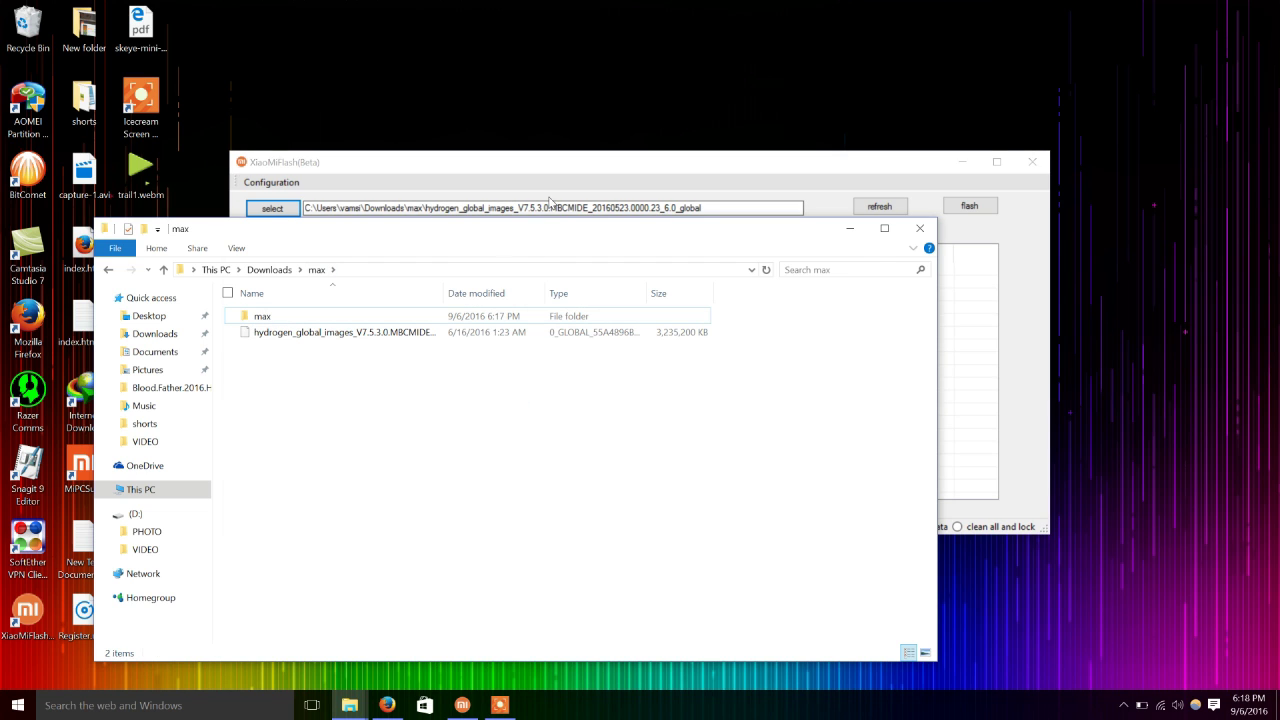
Set XiaoMiFlash's firmware folder to the renamed max folder inside Downloads\max.
left_click(303, 213)
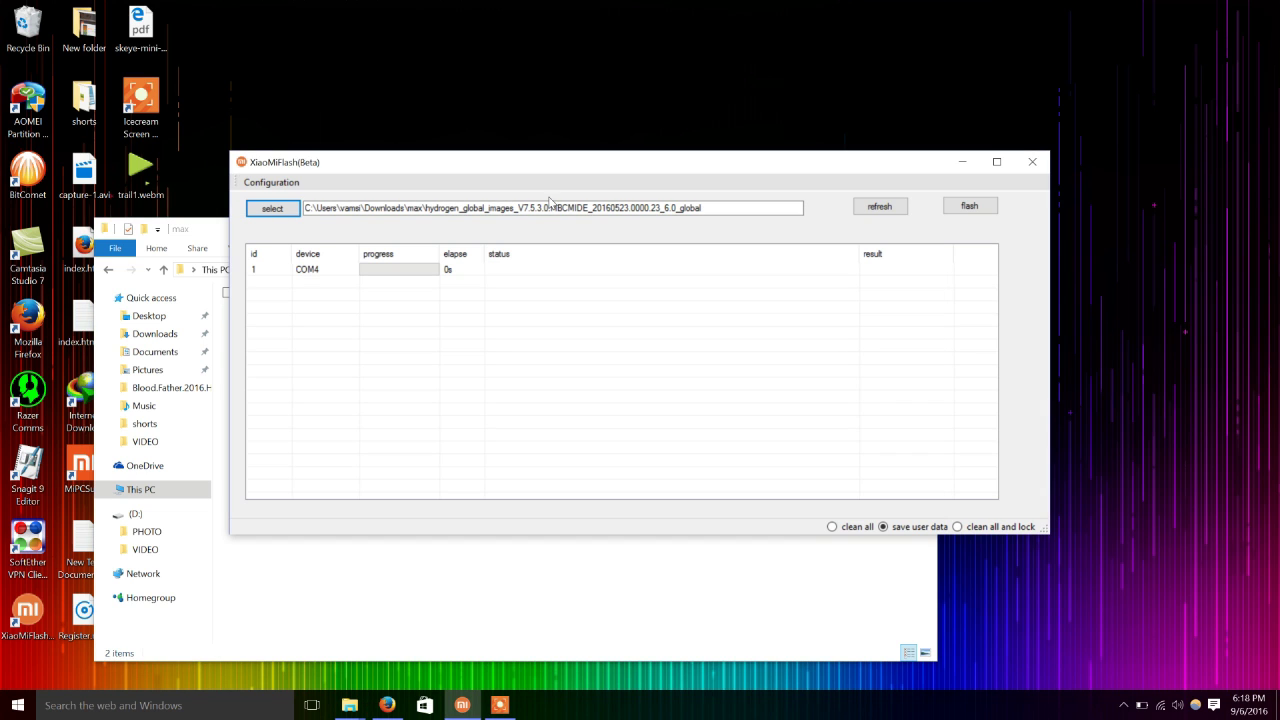
left_click(292, 210)
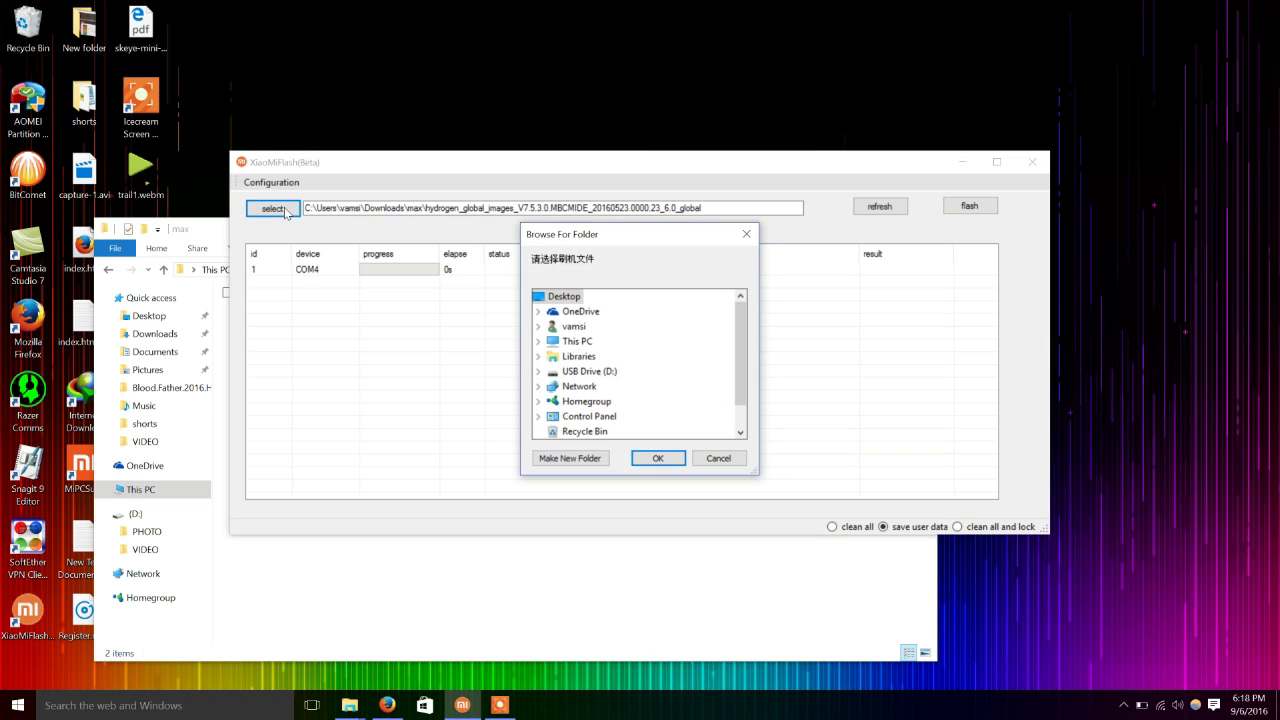
left_click(538, 357)
left_click(538, 328)
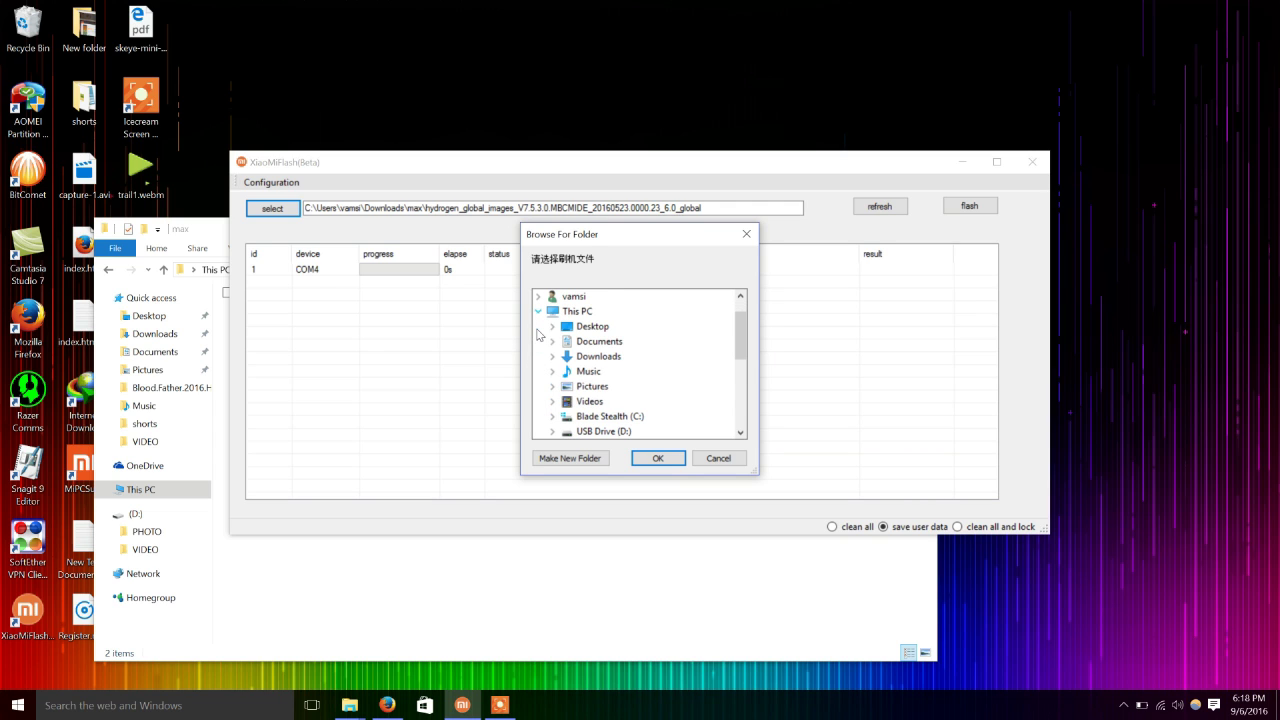
left_click(552, 357)
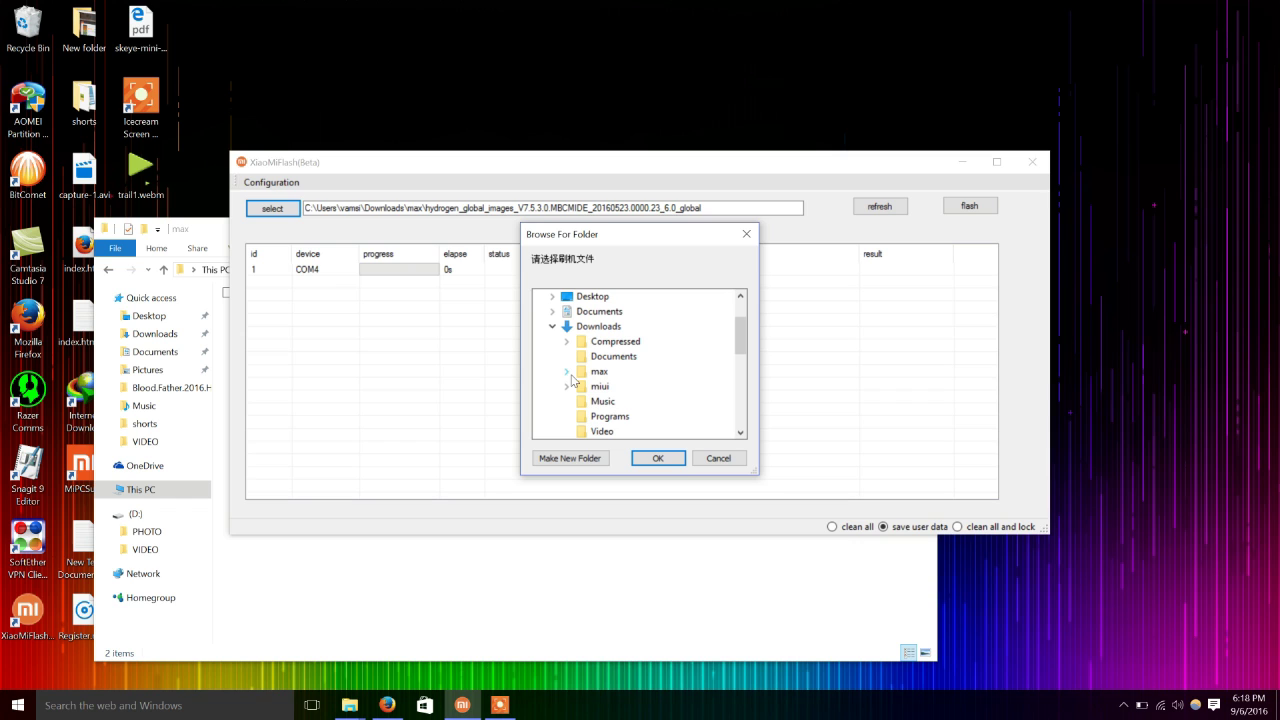
left_click(567, 371)
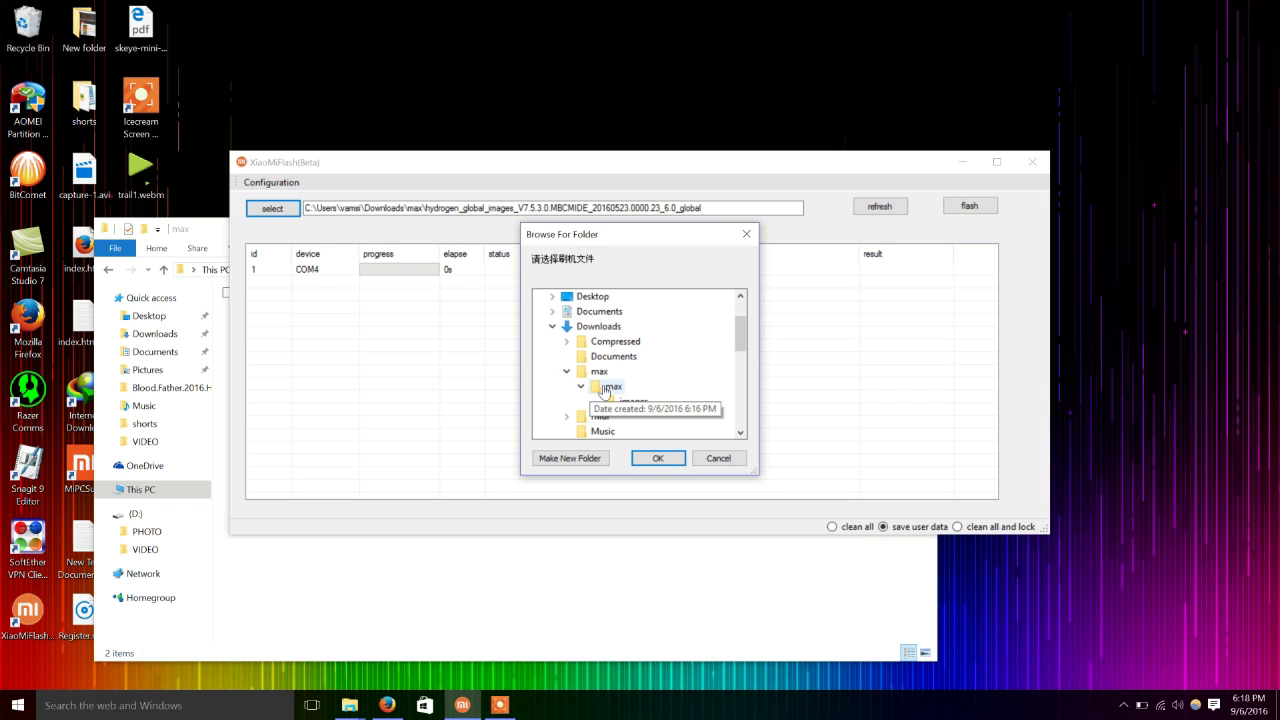
left_click(658, 458)
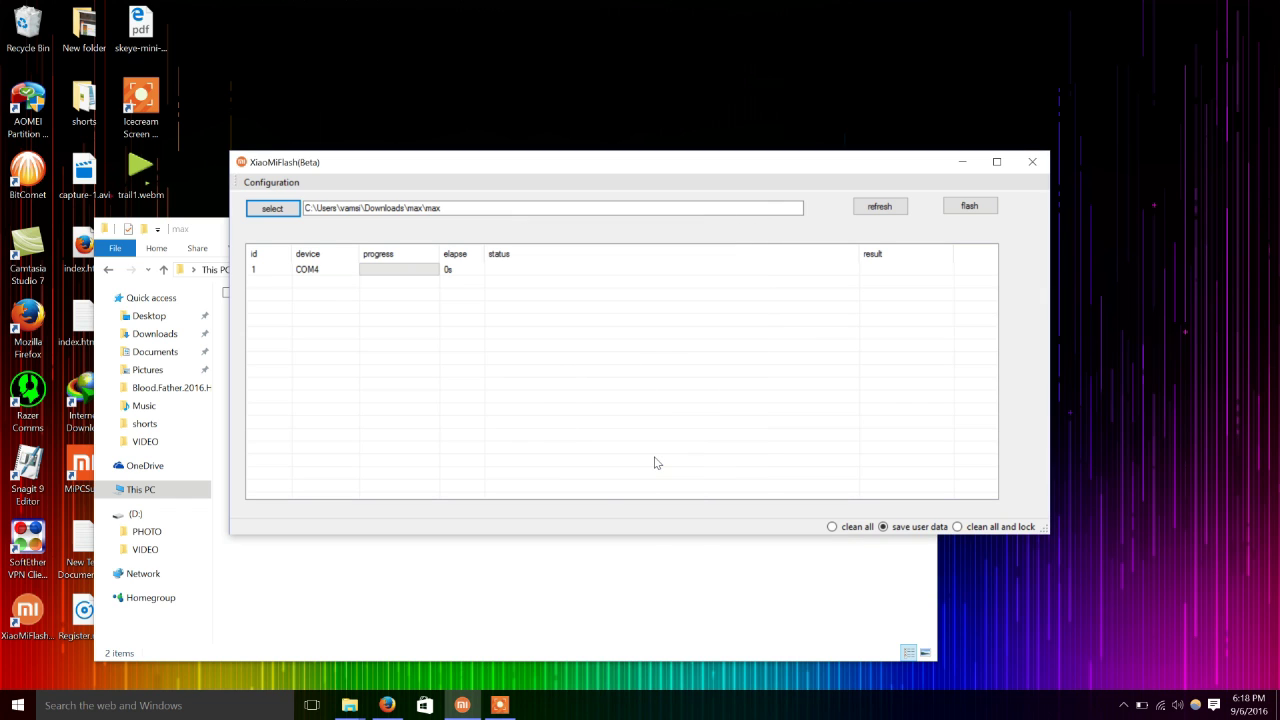
Check the files inside the inner max folder and start flashing the device on COM4 in XiaoMiFlash.
left_click(523, 560)
double_click(263, 320)
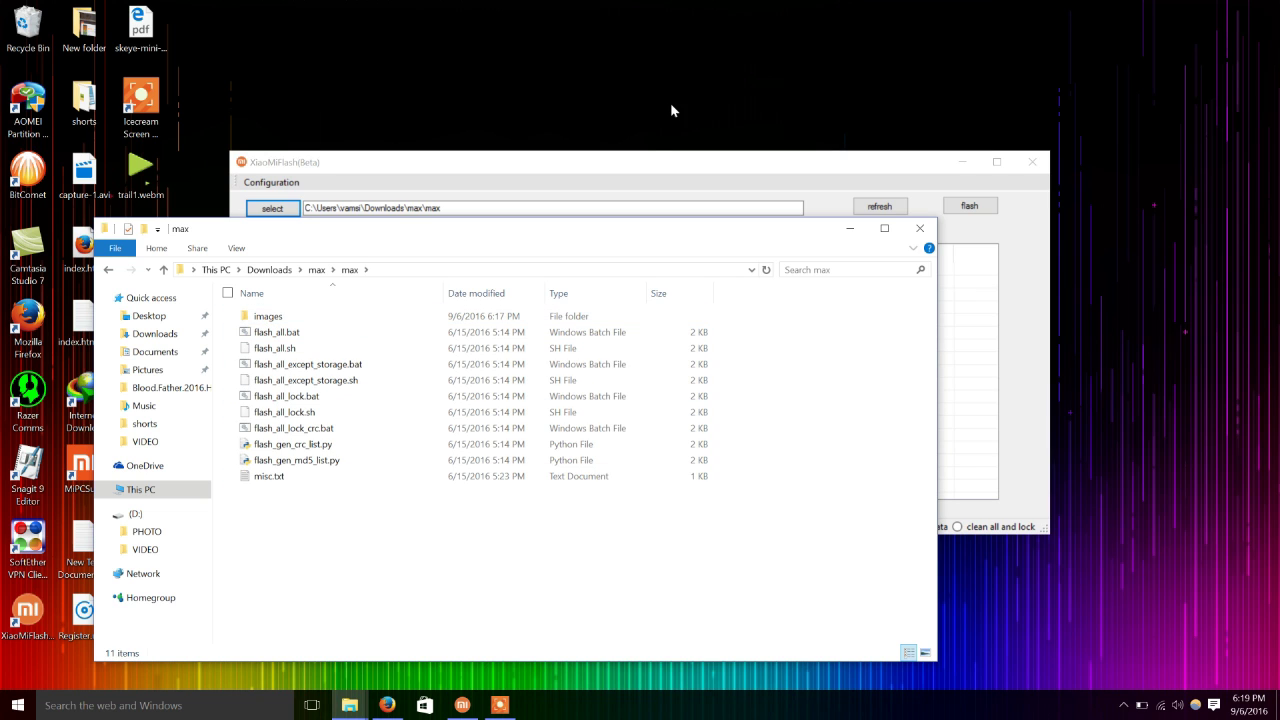
left_click(642, 162)
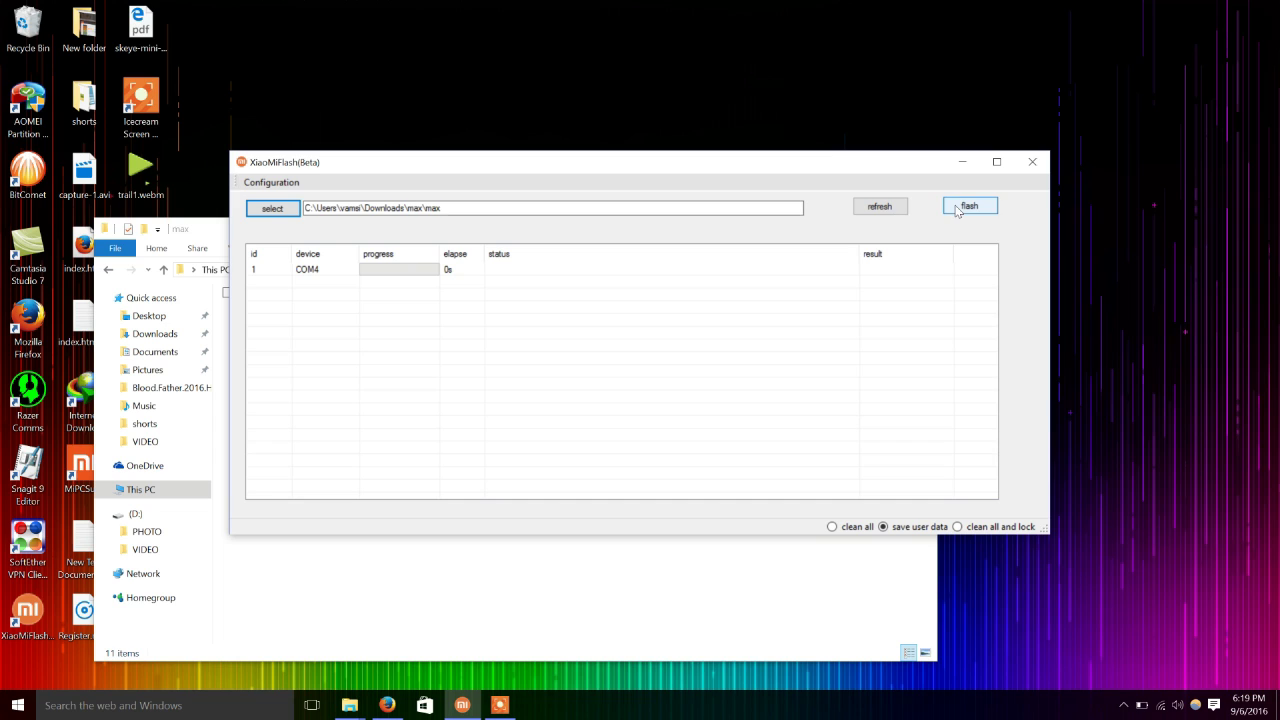
left_click(962, 210)
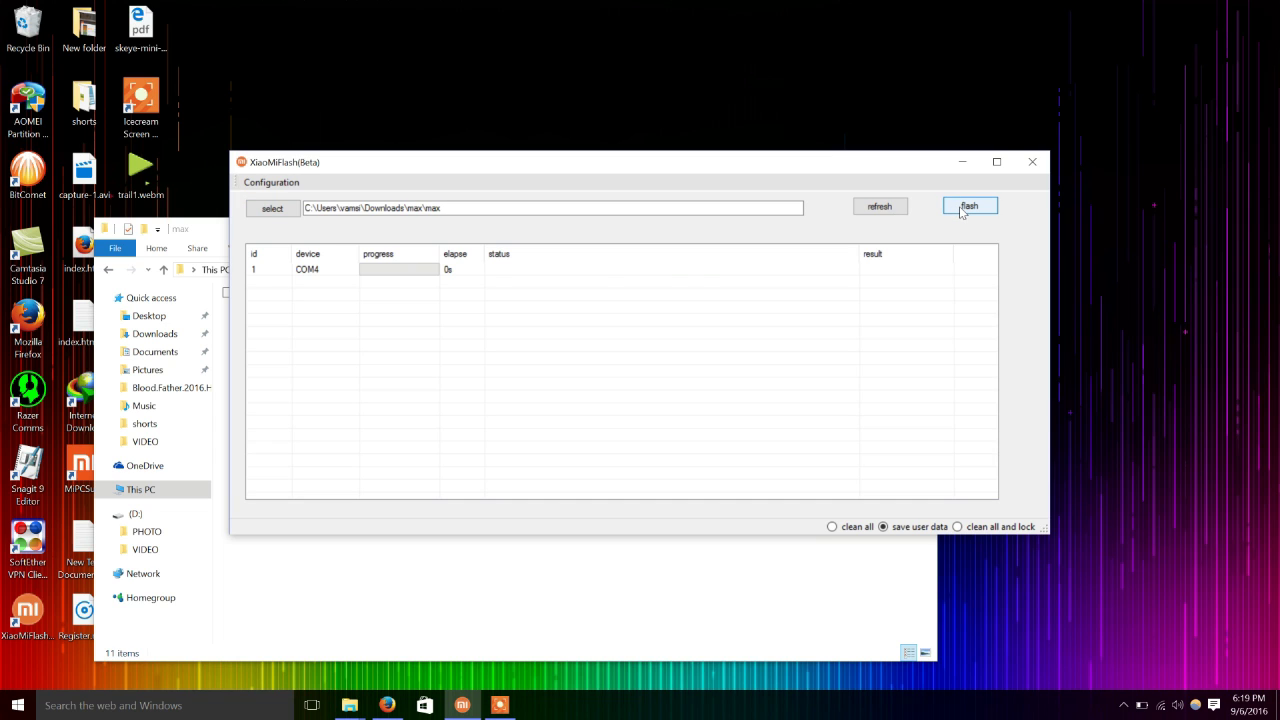
left_click(962, 210)
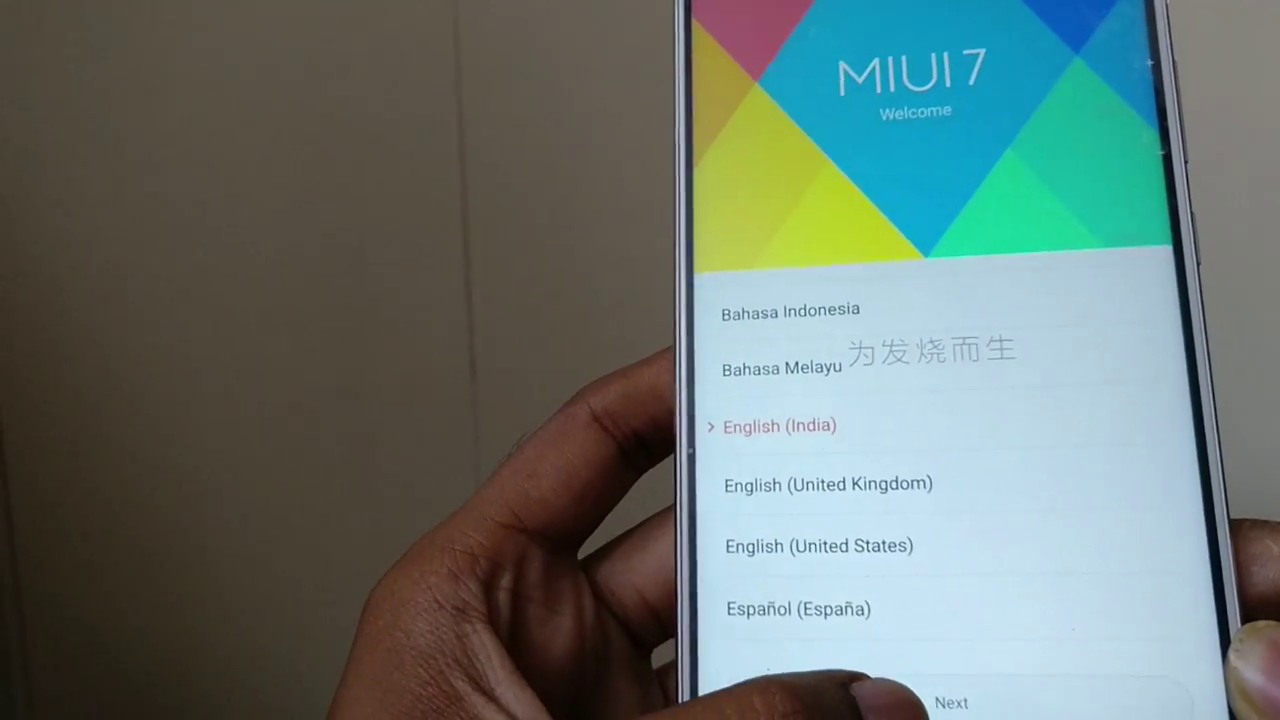
left_click(922, 712)
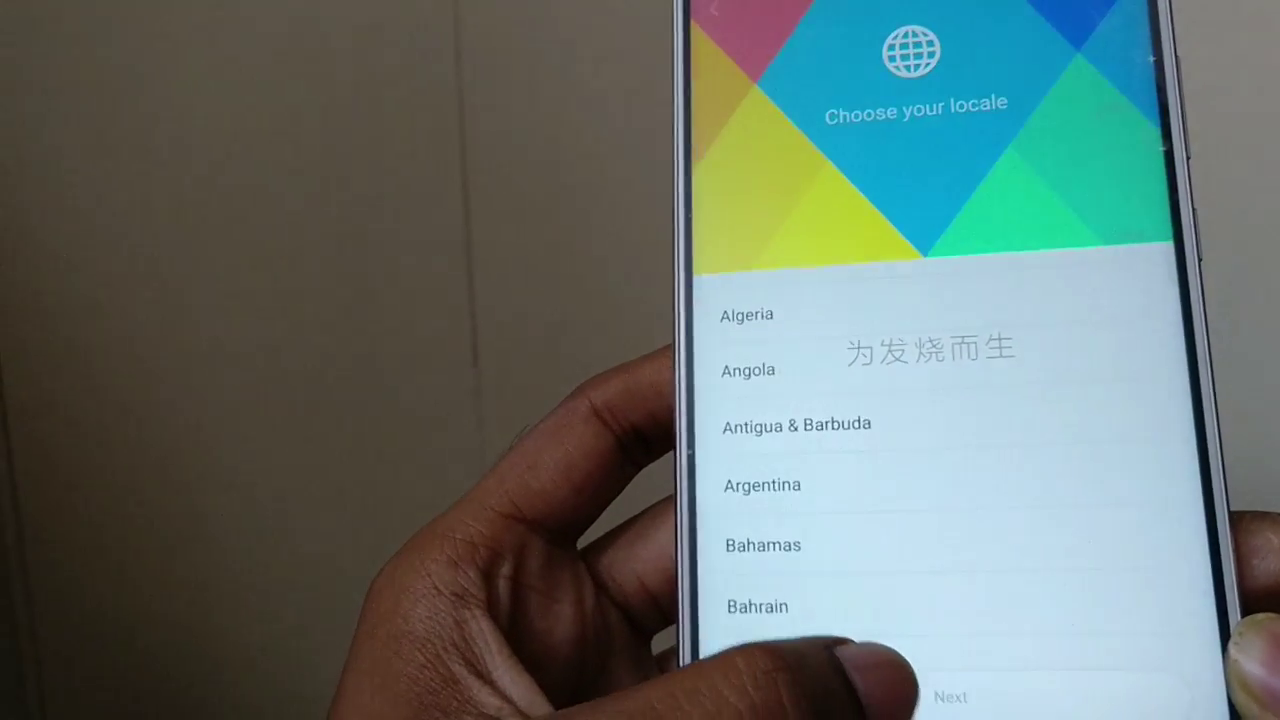
scroll(940, 480, "down", 5)
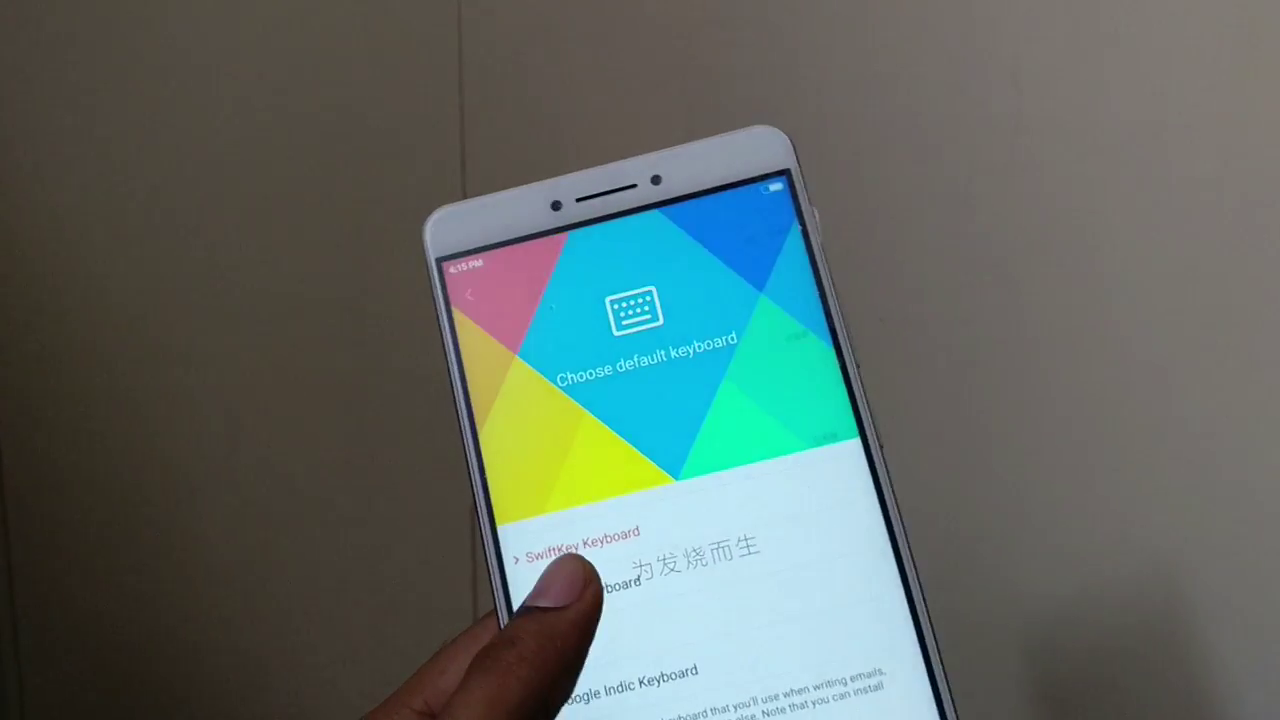
left_click(590, 583)
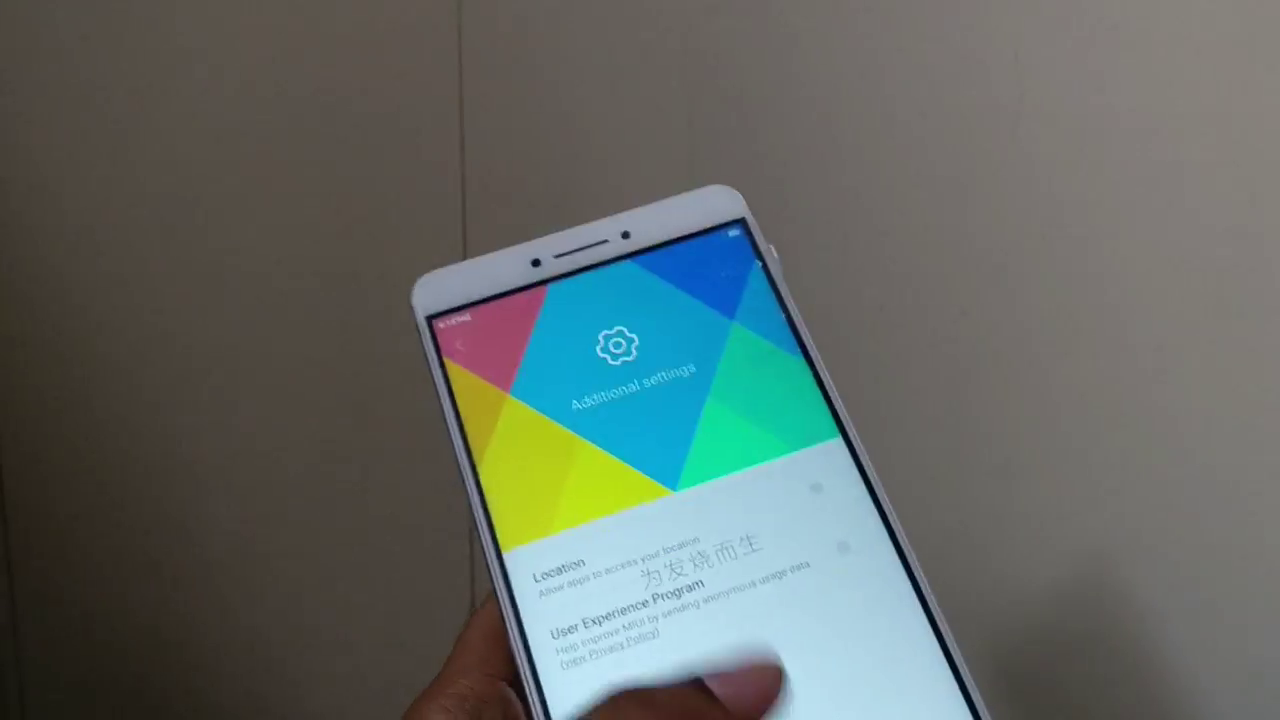
left_click(750, 625)
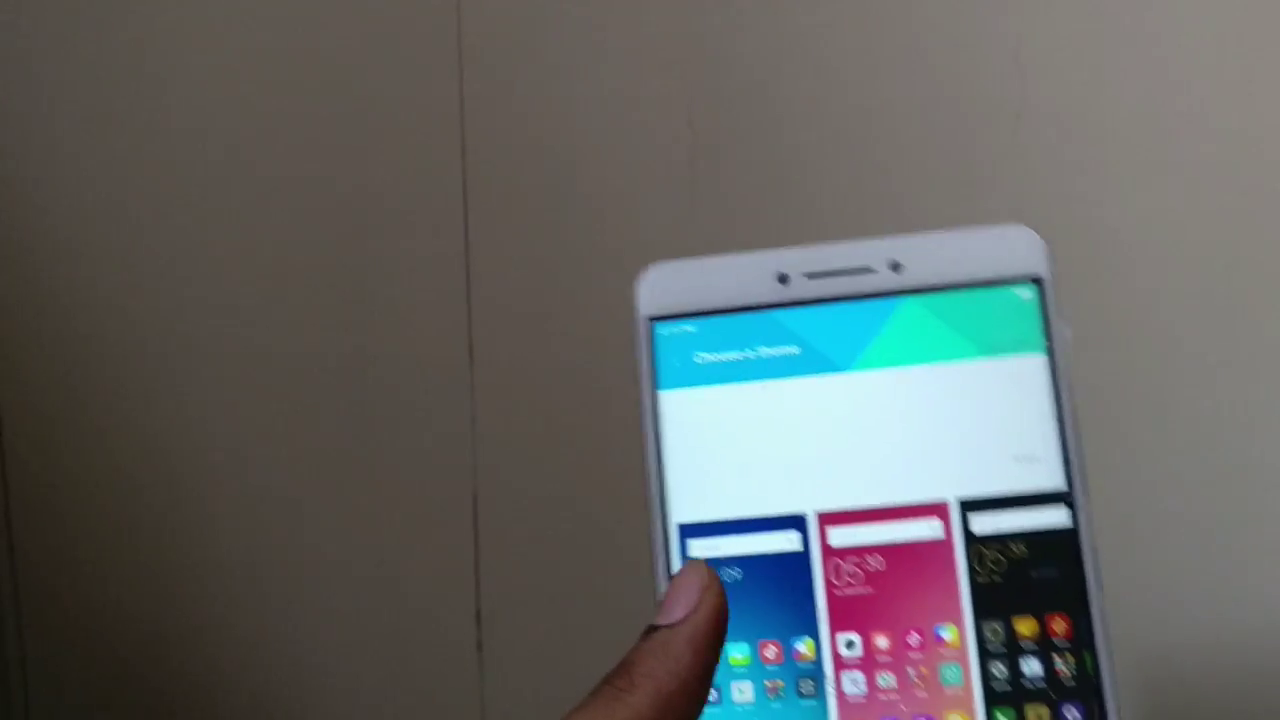
left_click(680, 600)
key("Escape")
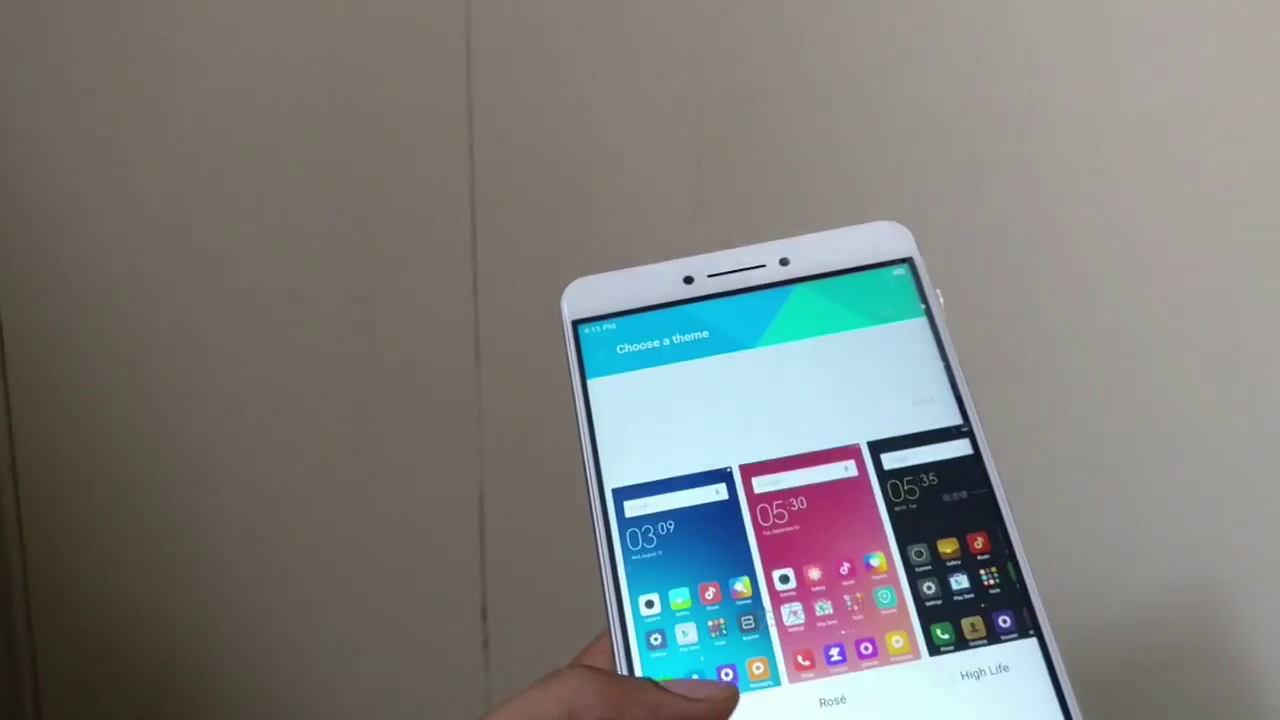
left_click(690, 580)
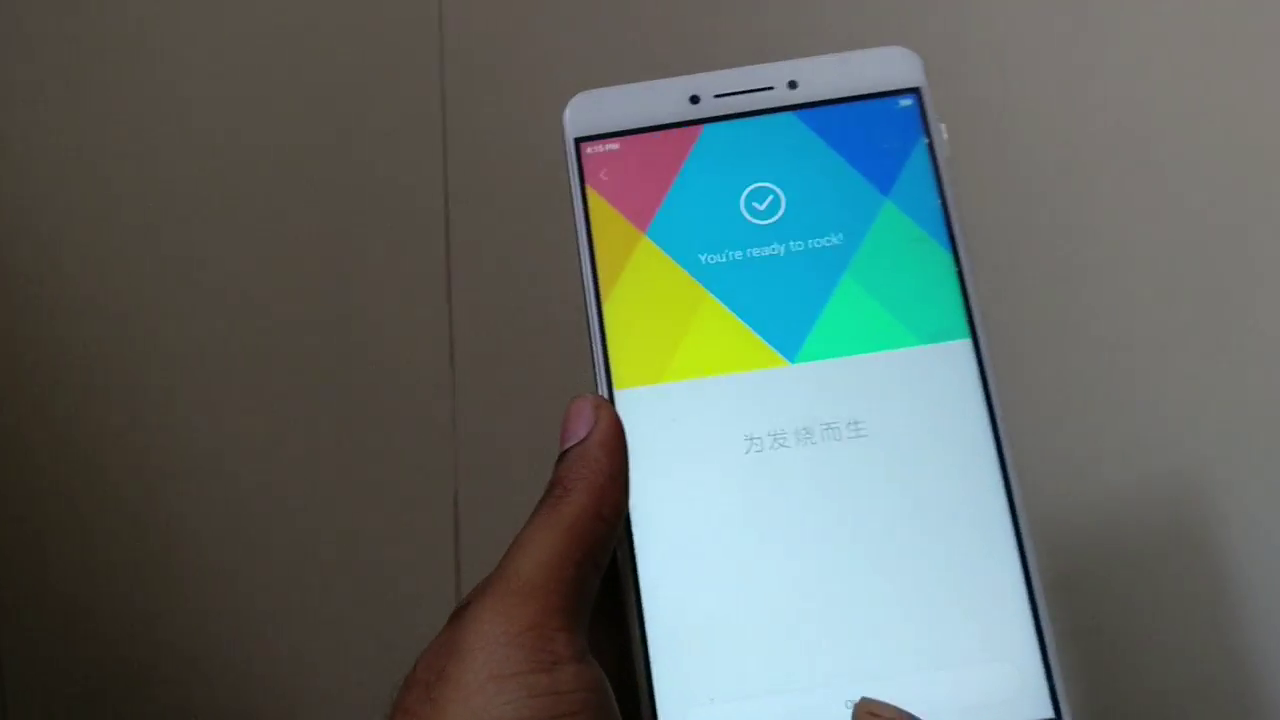
left_click(862, 706)
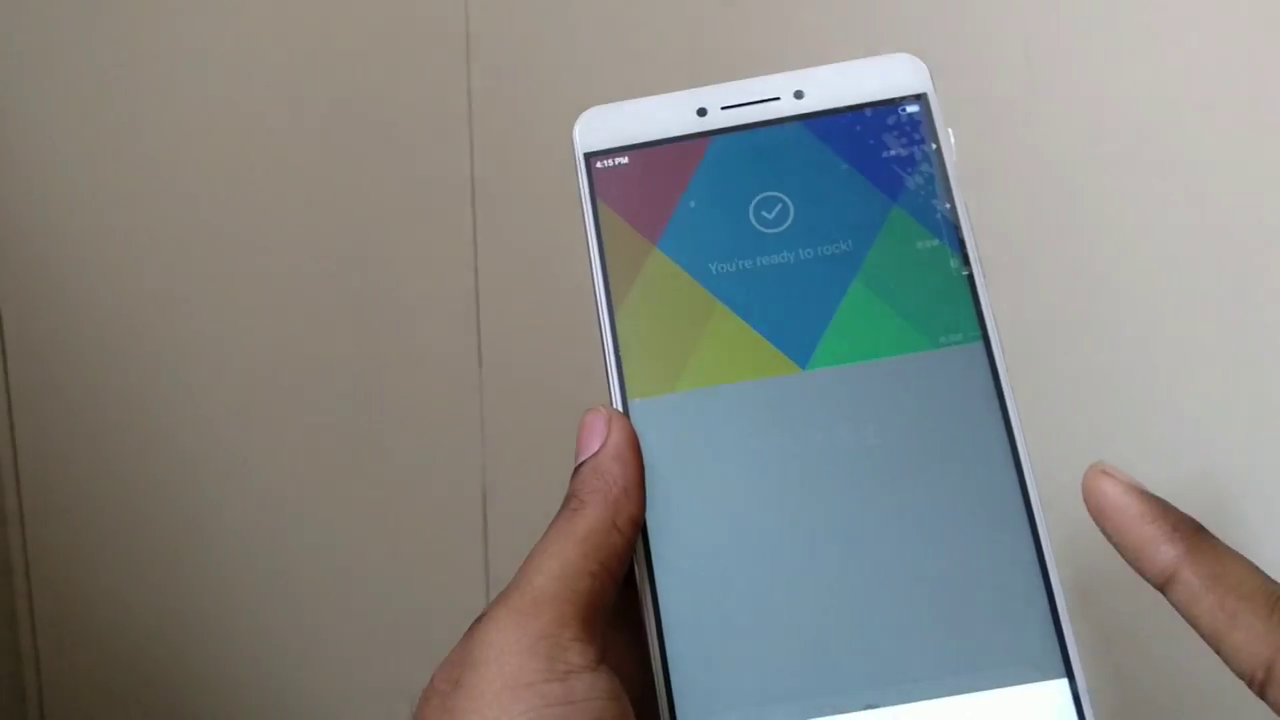